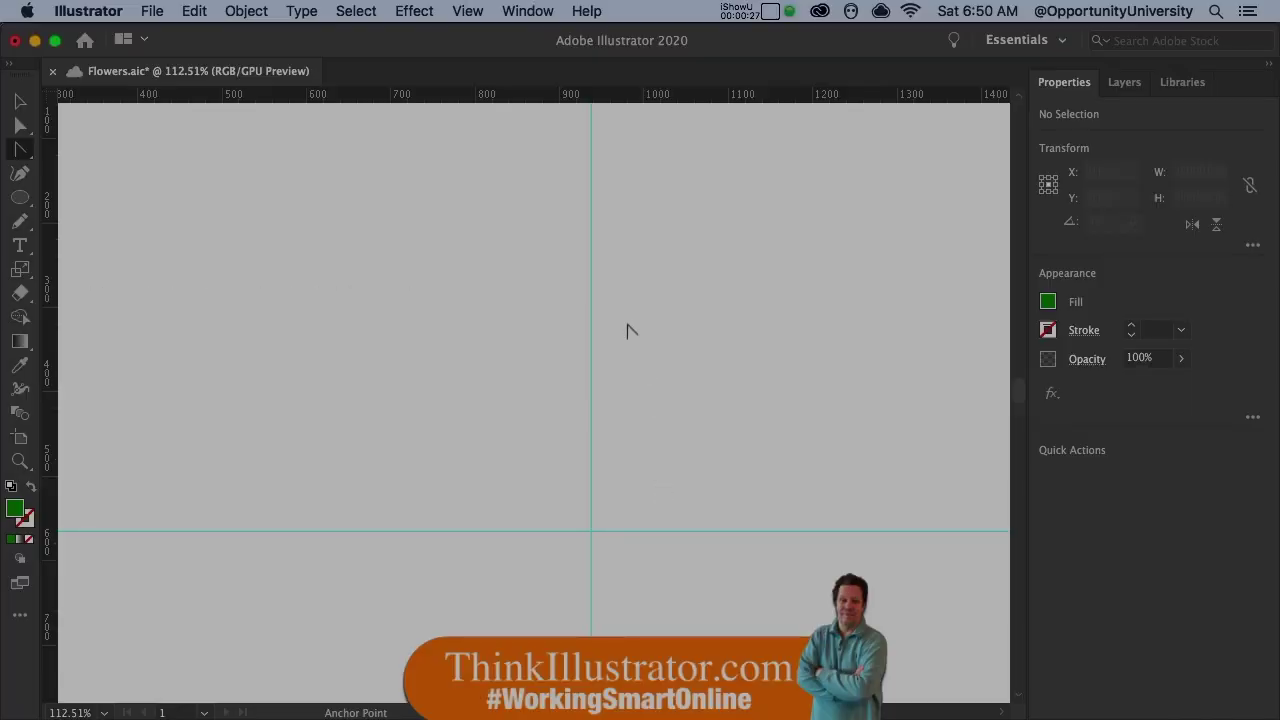
Draw a tall green ellipse about 70 px wide and 336 px high, centred on the vertical guide above the horizontal guide.
{"action": "left_click_drag", "start_coordinate": [610, 530], "coordinate": [611, 321]}
{"action": "key", "text": "super"}
{"action": "key", "text": "l"}
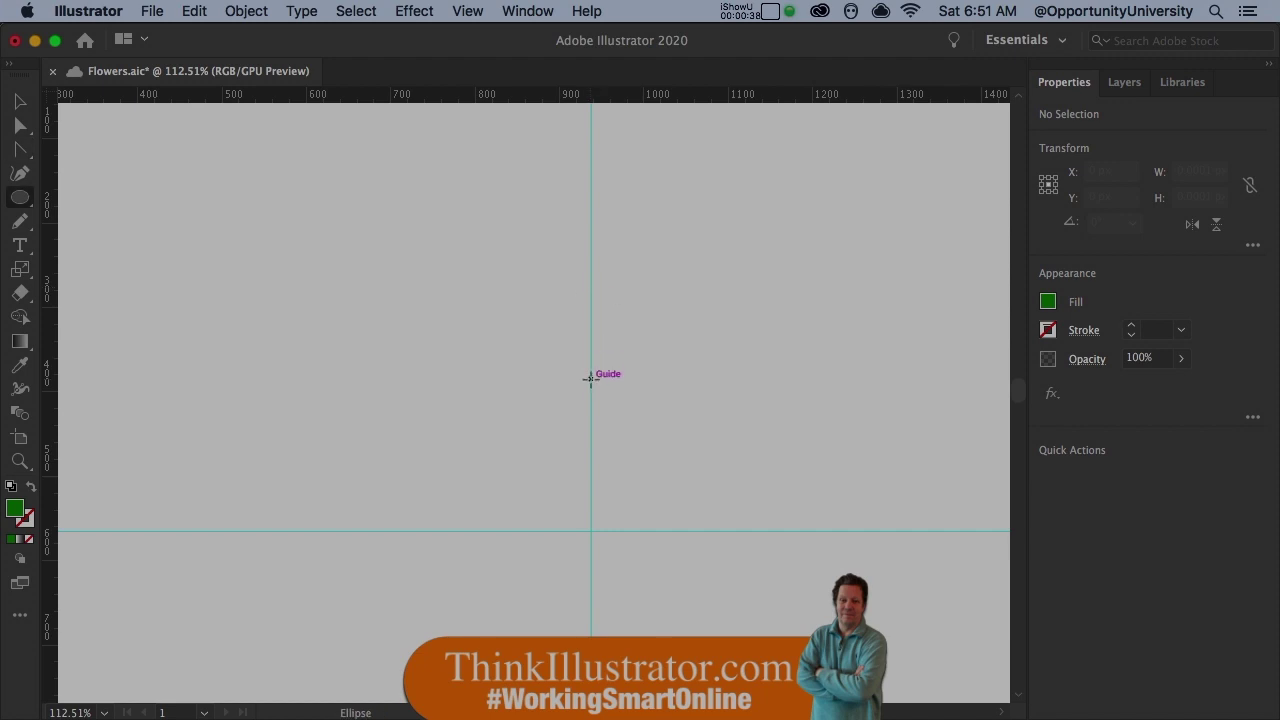
{"action": "left_click_drag", "start_coordinate": [590, 378], "coordinate": [621, 520]}
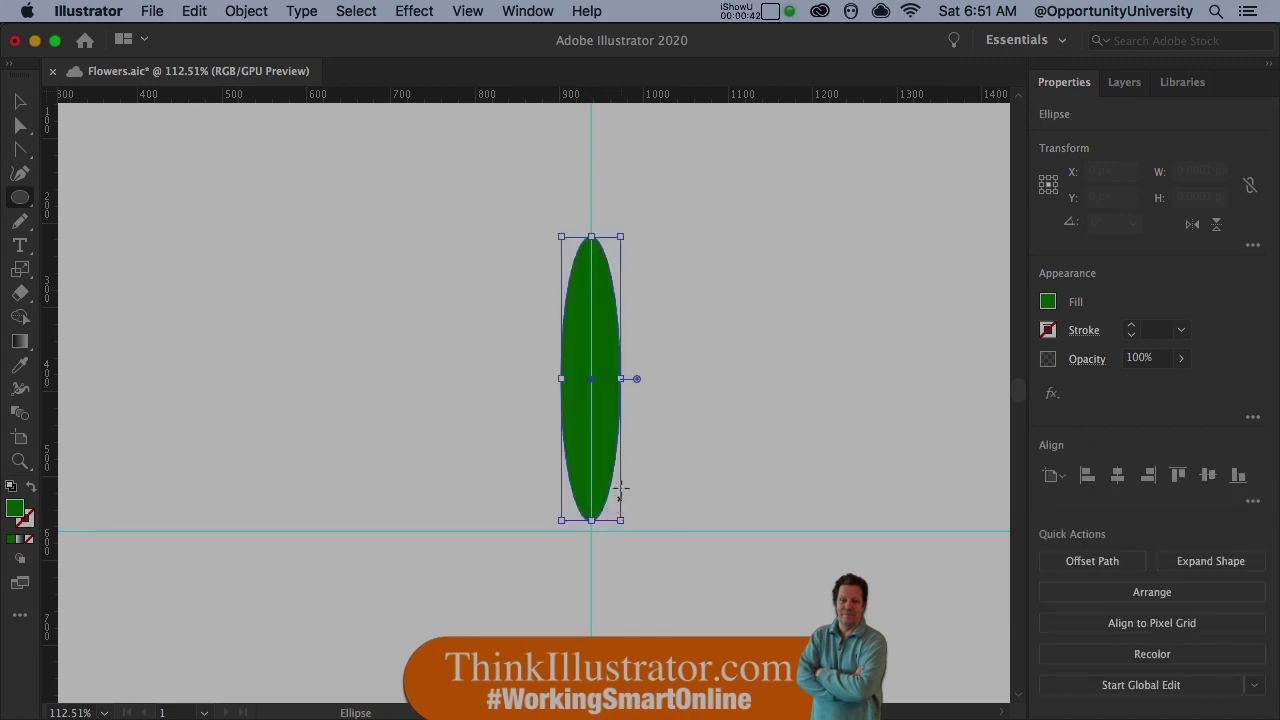
Convert the ellipse's top and bottom anchor points to corner points to form a pointed petal.
{"action": "key", "text": "shift+c"}
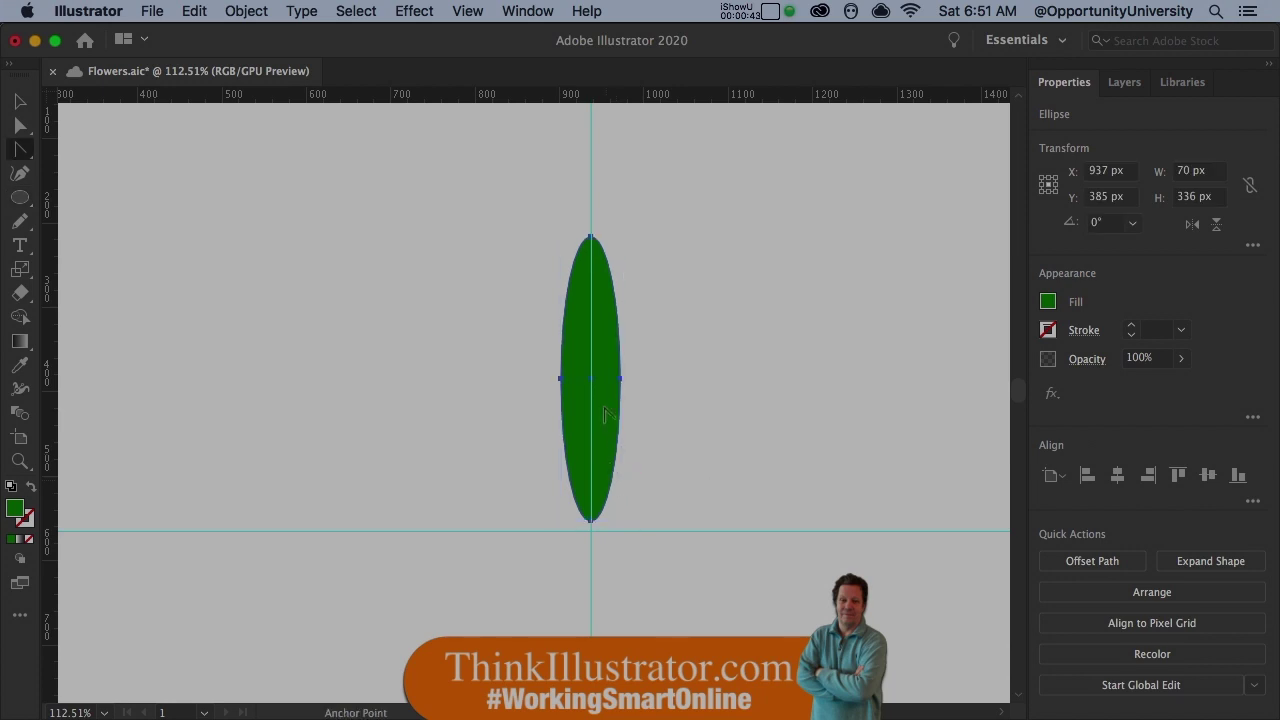
{"action": "left_click", "coordinate": [590, 236]}
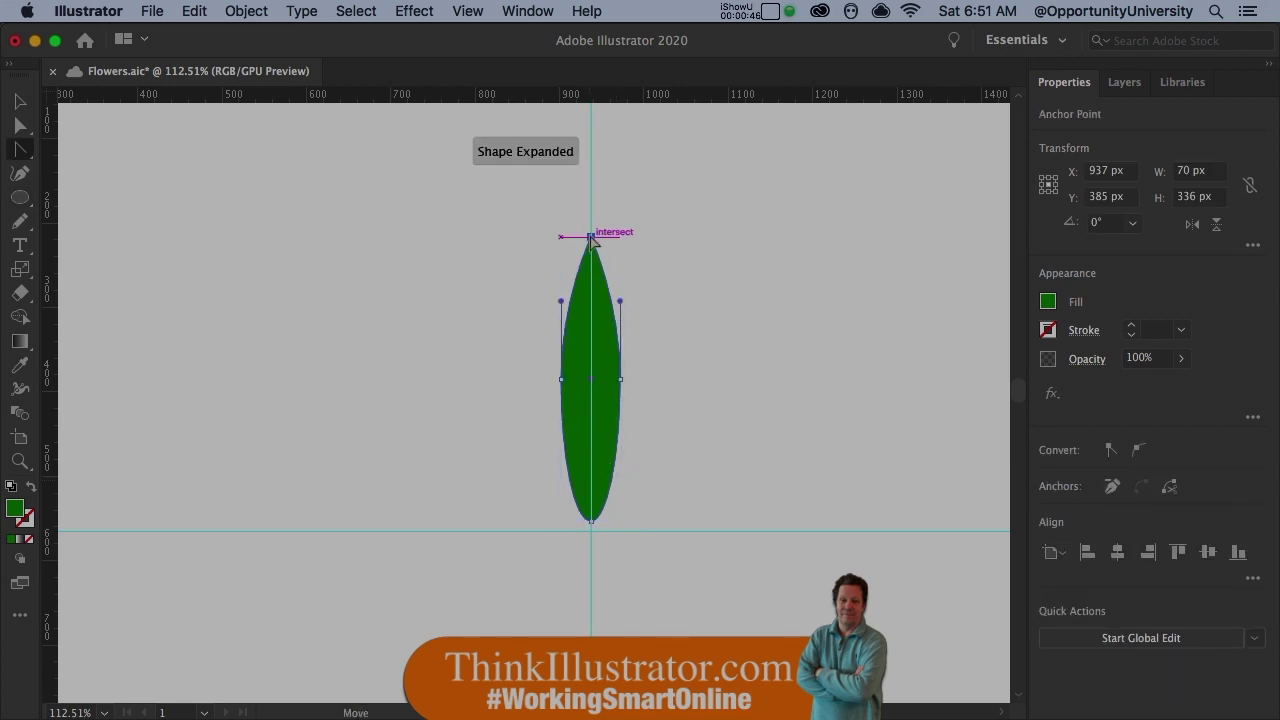
{"action": "left_click", "coordinate": [591, 519]}
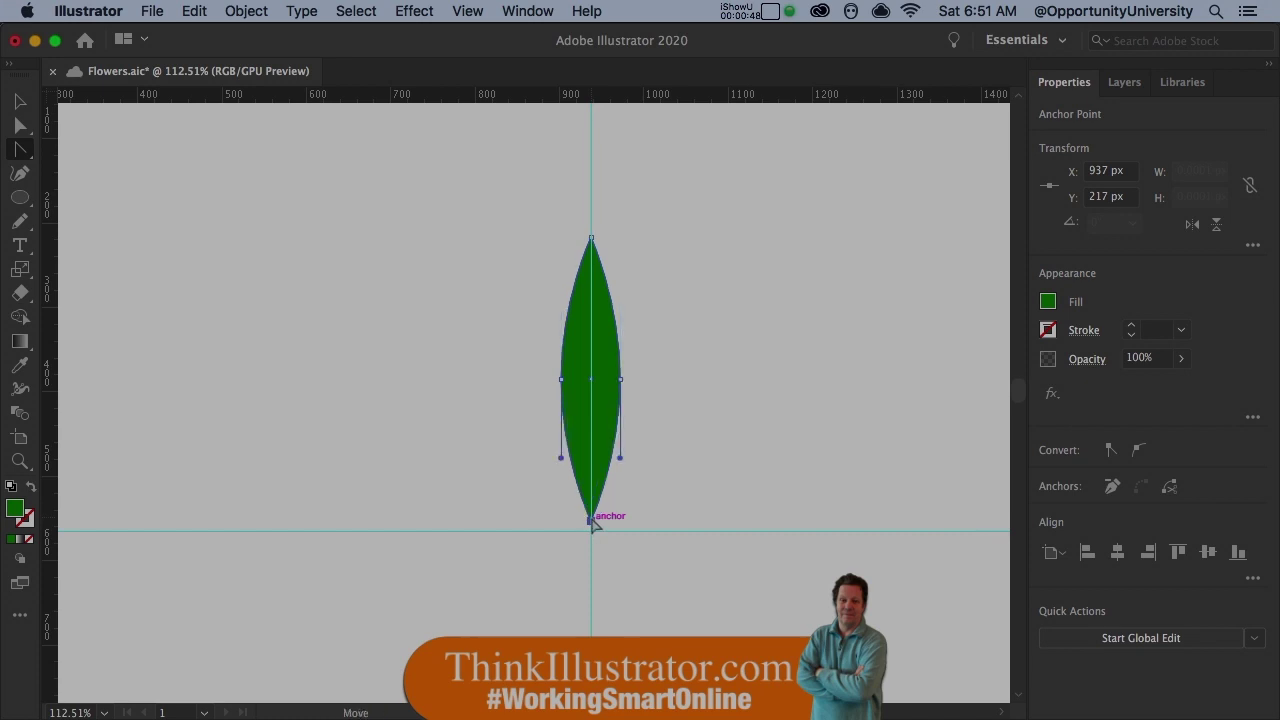
Convert the whole petal into a gradient mesh with a light highlight at its centre.
{"action": "left_click", "coordinate": [600, 414], "text": "super"}
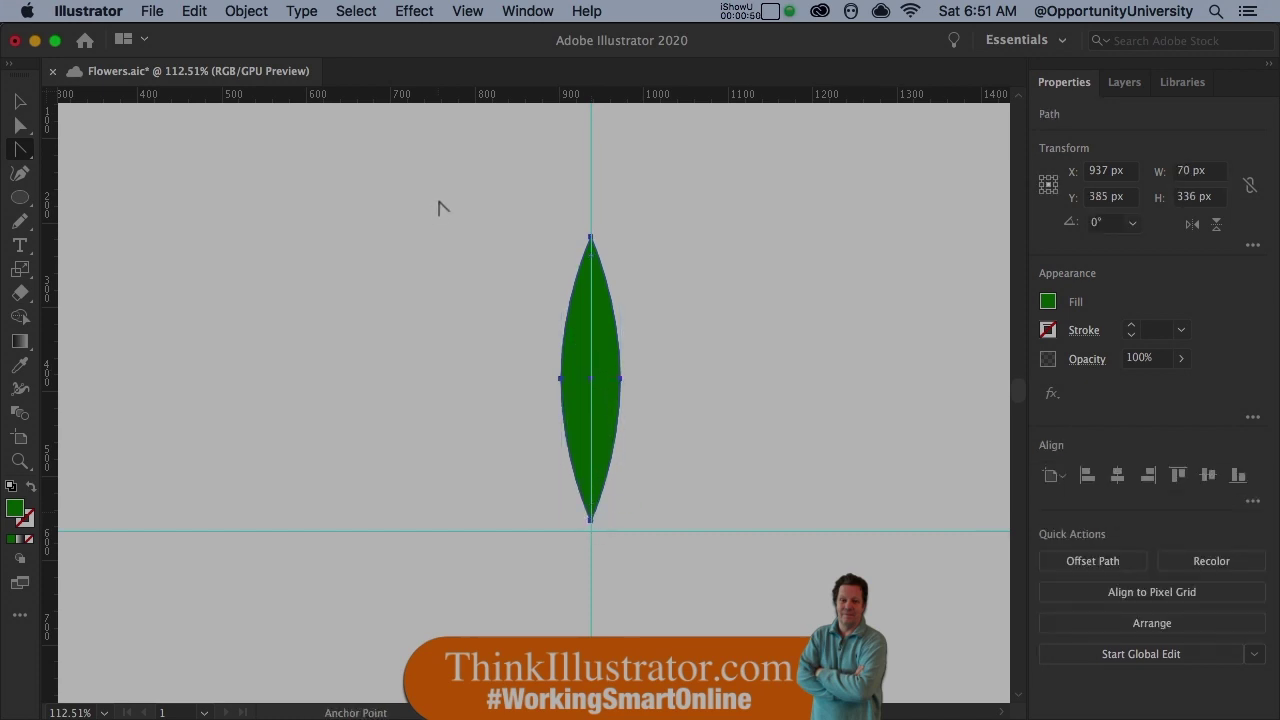
{"action": "left_click", "coordinate": [255, 13]}
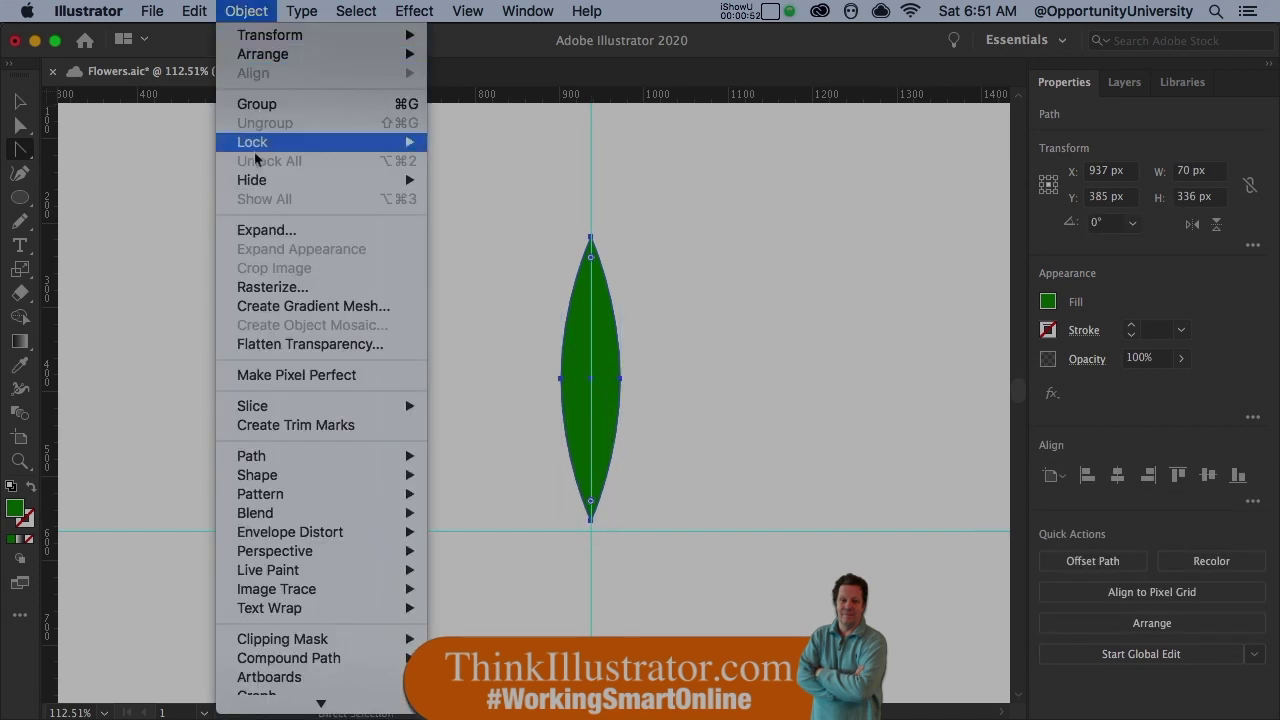
{"action": "left_click", "coordinate": [263, 314]}
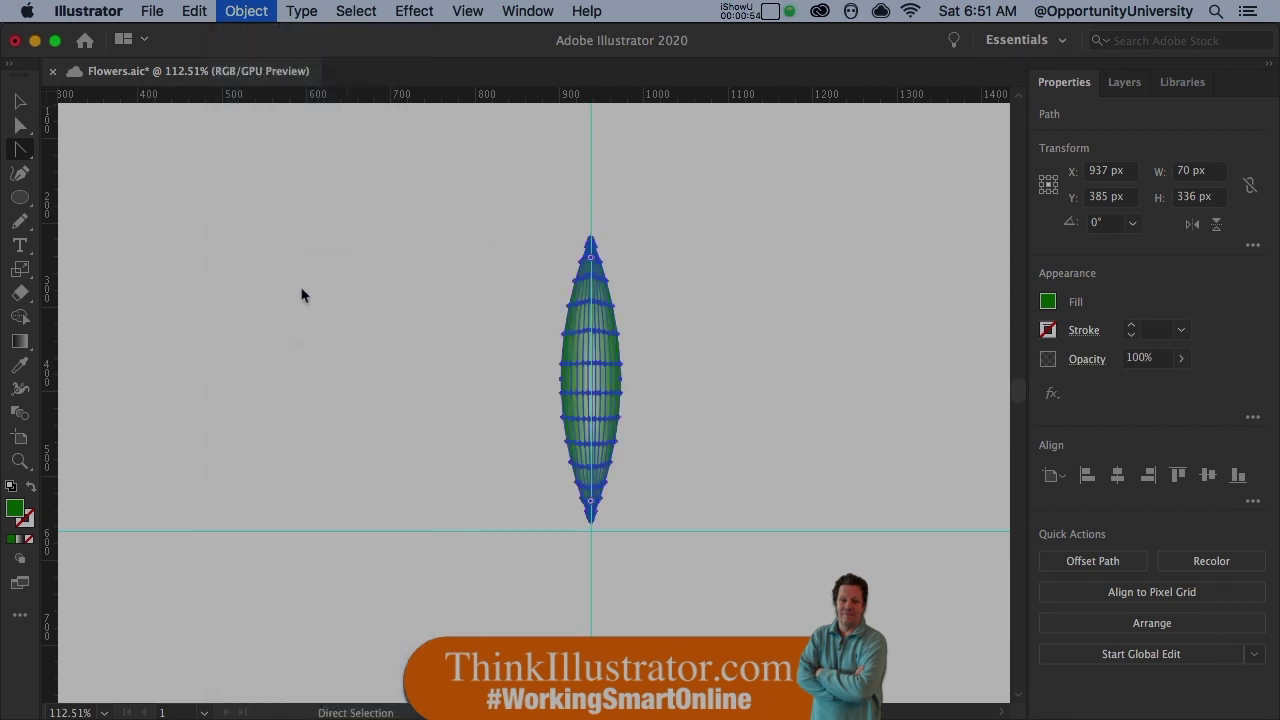
{"action": "left_click", "coordinate": [929, 441]}
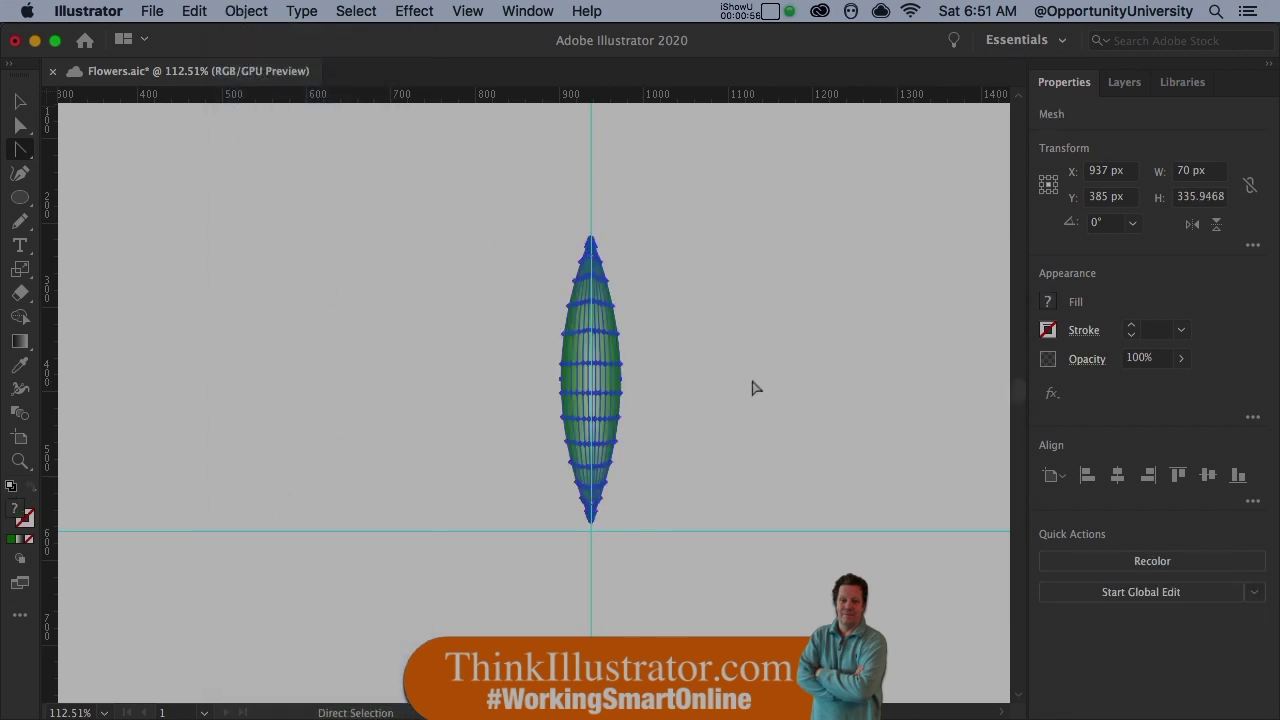
{"action": "key", "text": "super"}
{"action": "left_click", "coordinate": [564, 336], "text": "super"}
{"action": "left_click", "coordinate": [634, 338], "text": "super"}
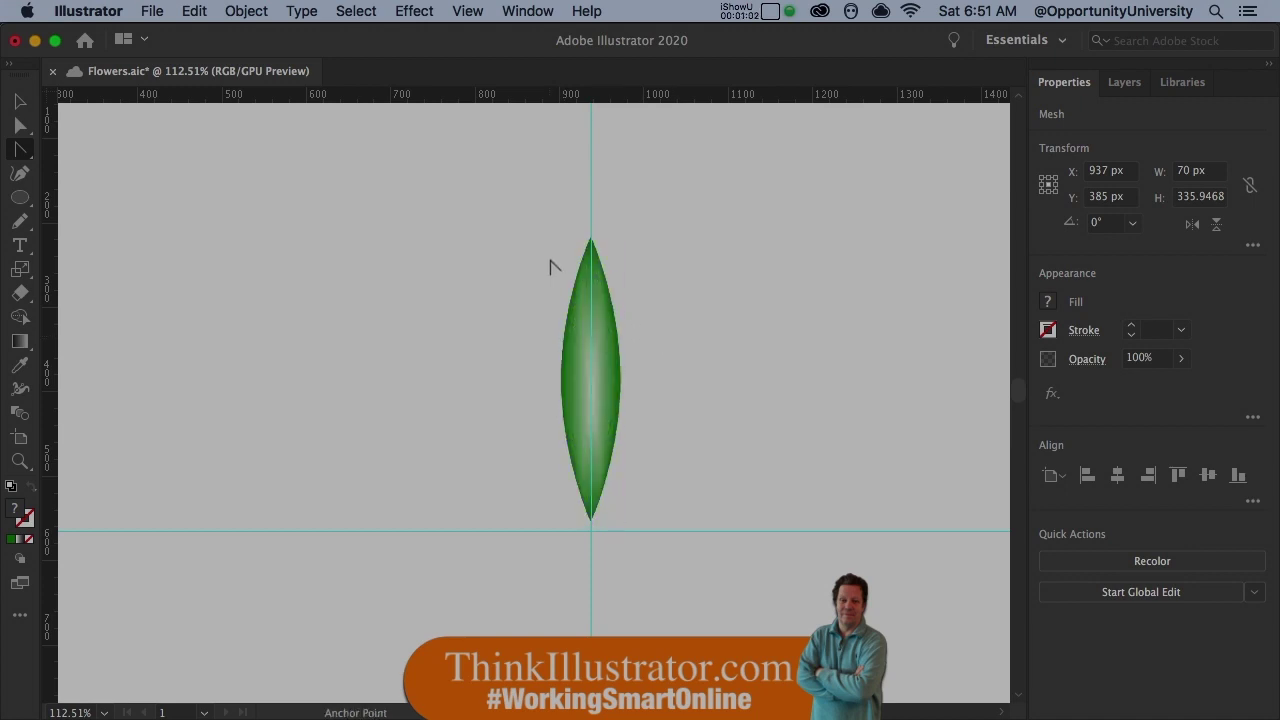
Apply a Transform effect to the petal with a 360/9 (40°) rotation and 8 copies to build a nine-petal flower.
{"action": "key", "text": "super"}
{"action": "left_click_drag", "start_coordinate": [533, 204], "coordinate": [583, 332]}
{"action": "left_click_drag", "start_coordinate": [651, 463], "coordinate": [690, 560]}
{"action": "left_click", "coordinate": [424, 10]}
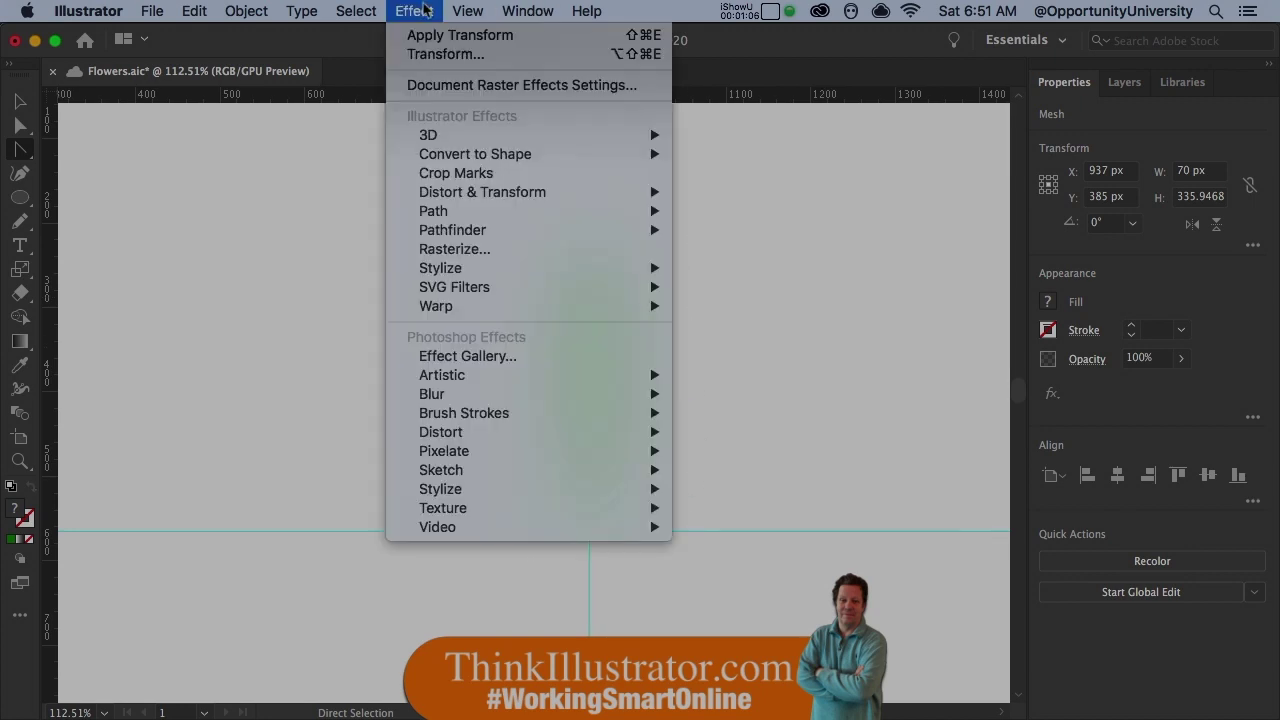
{"action": "mouse_move", "coordinate": [496, 191]}
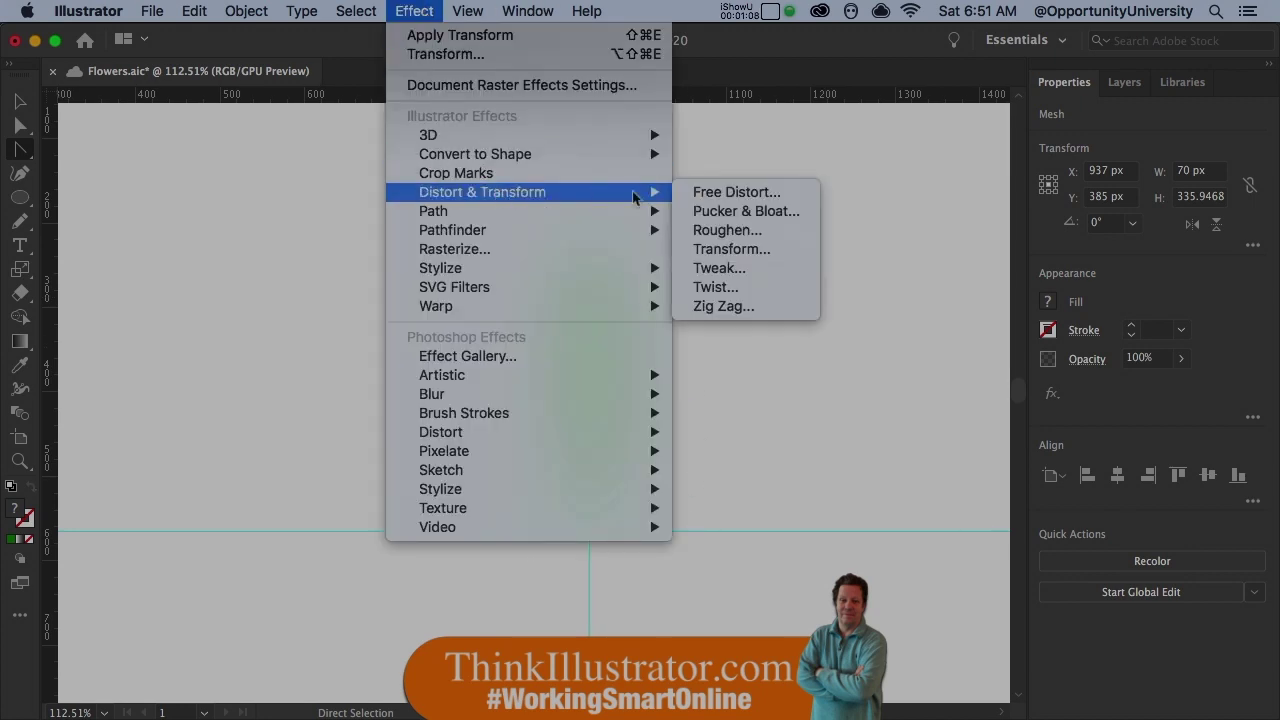
{"action": "left_click", "coordinate": [738, 248]}
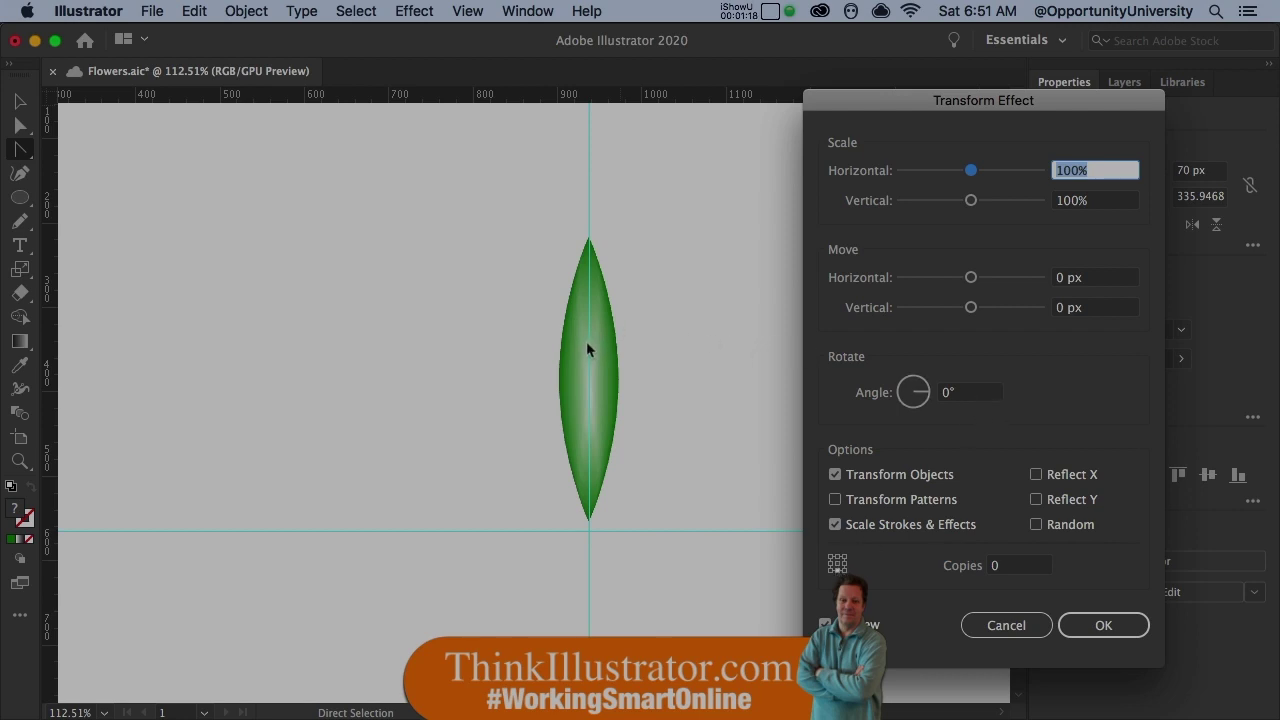
{"action": "left_click", "coordinate": [946, 394]}
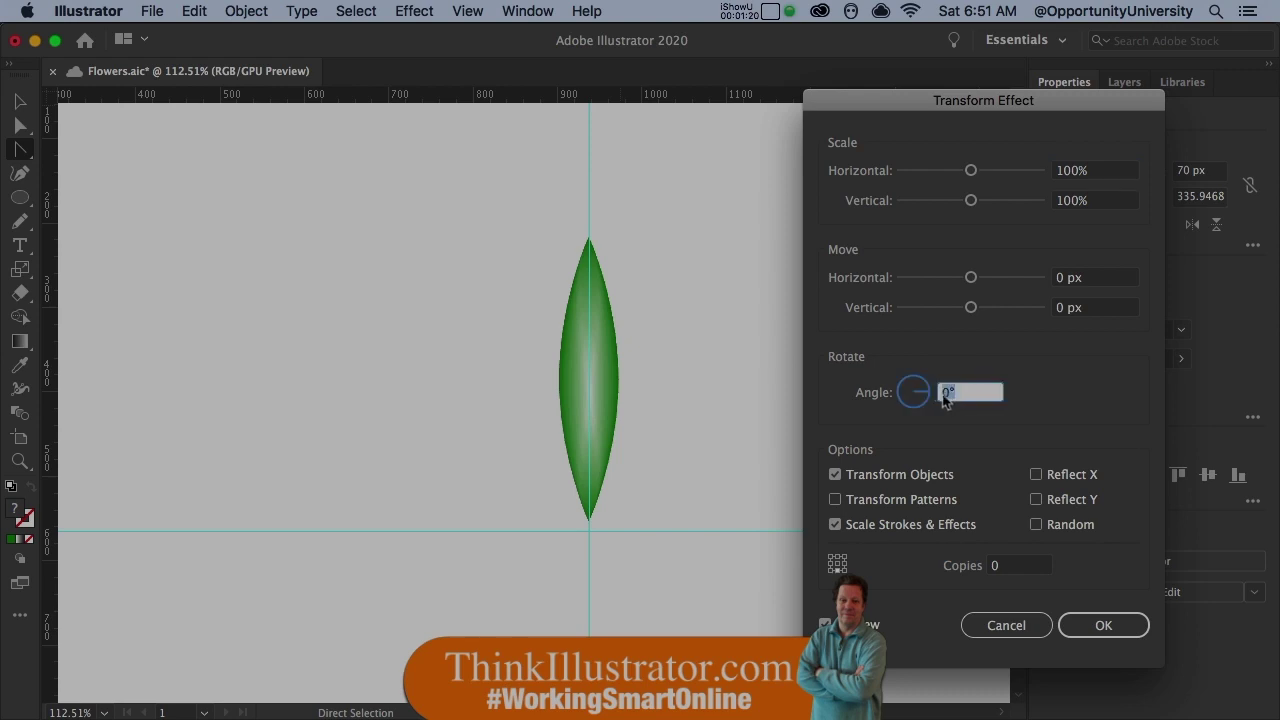
{"action": "type", "text": "360/9"}
{"action": "left_click", "coordinate": [1008, 568]}
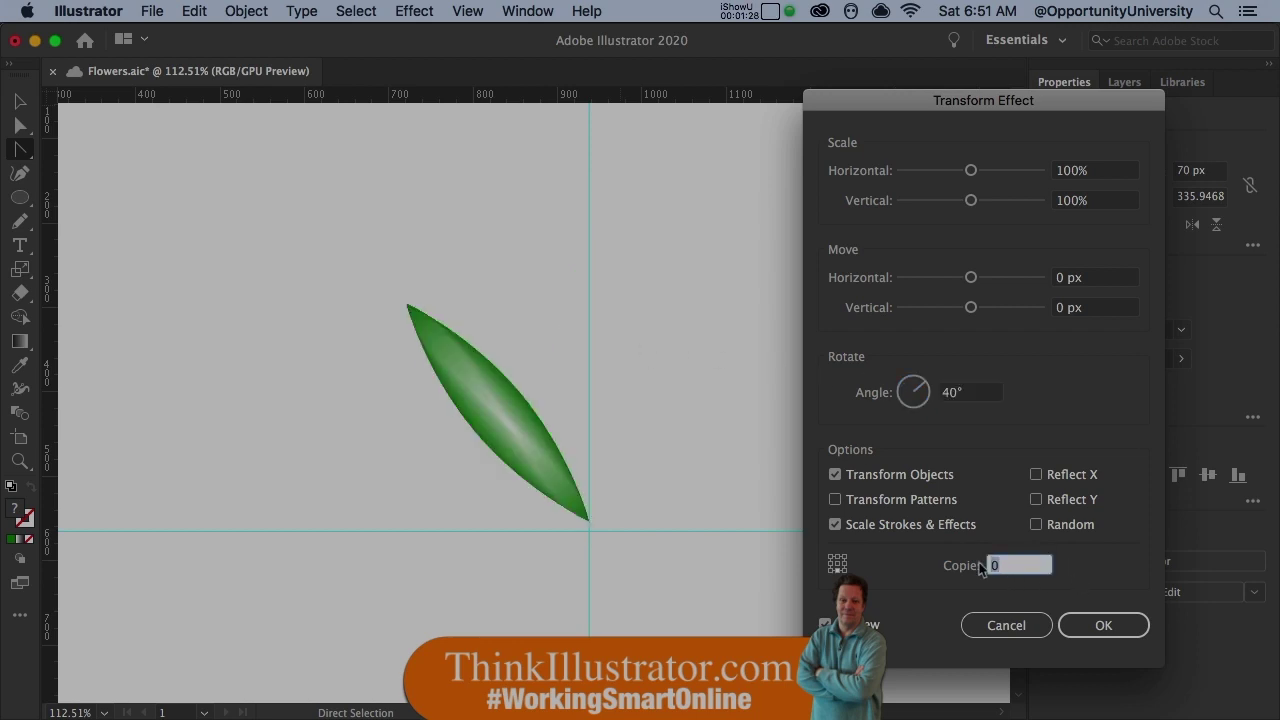
{"action": "type", "text": "8"}
{"action": "left_click", "coordinate": [1103, 625]}
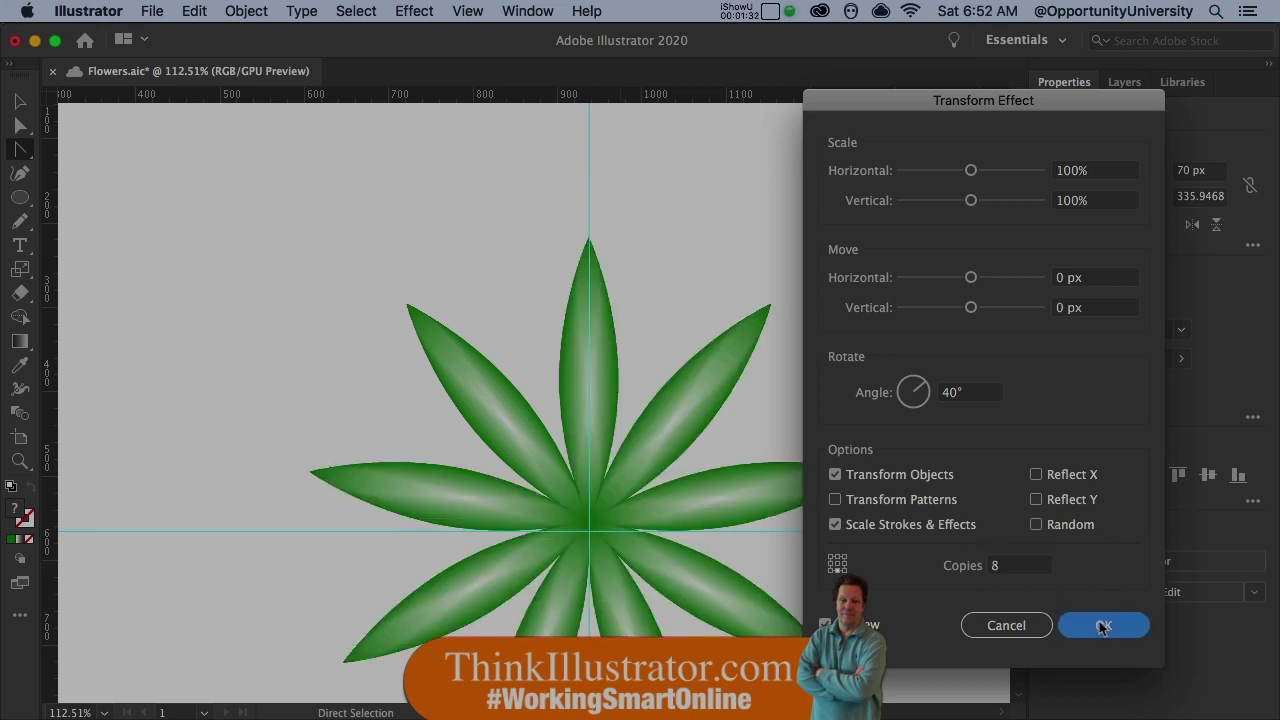
Scale the flower uniformly to 55%.
{"action": "key", "text": "space"}
{"action": "left_click_drag", "start_coordinate": [703, 466], "coordinate": [668, 326]}
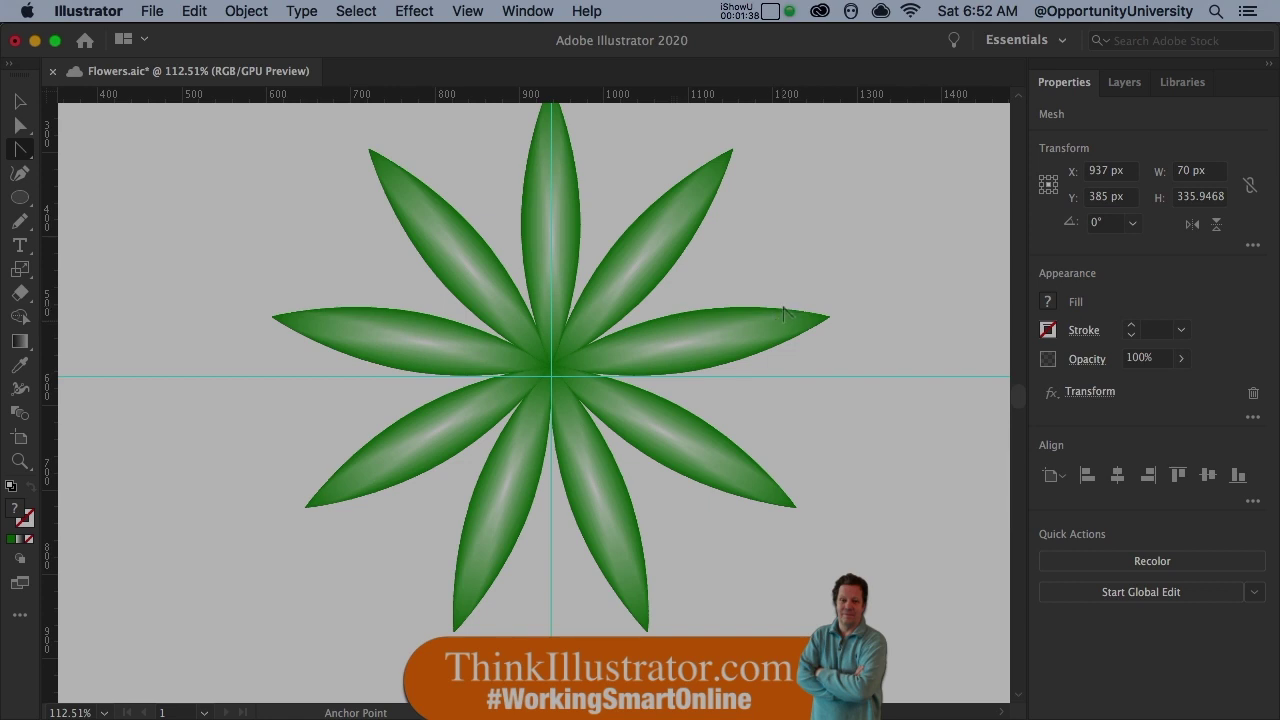
{"action": "key", "text": "s"}
{"action": "key", "text": "Return"}
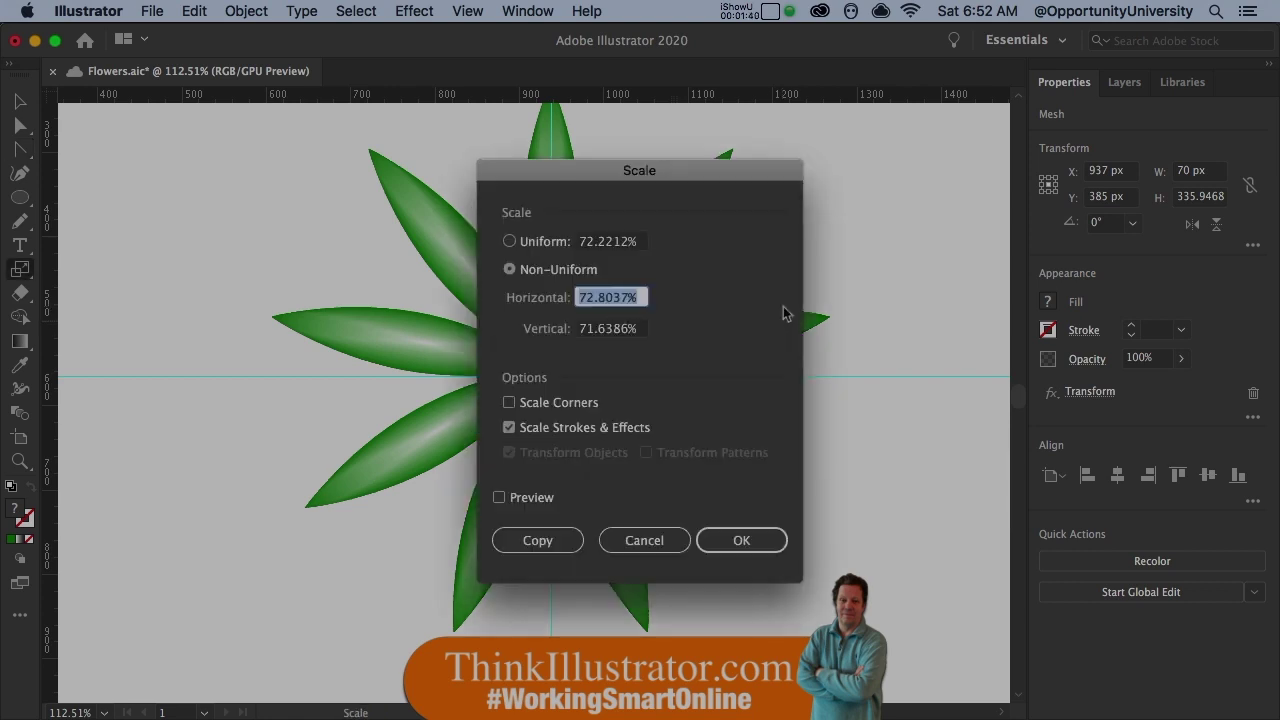
{"action": "key", "text": "shift+Tab"}
{"action": "key", "text": "shift+Tab"}
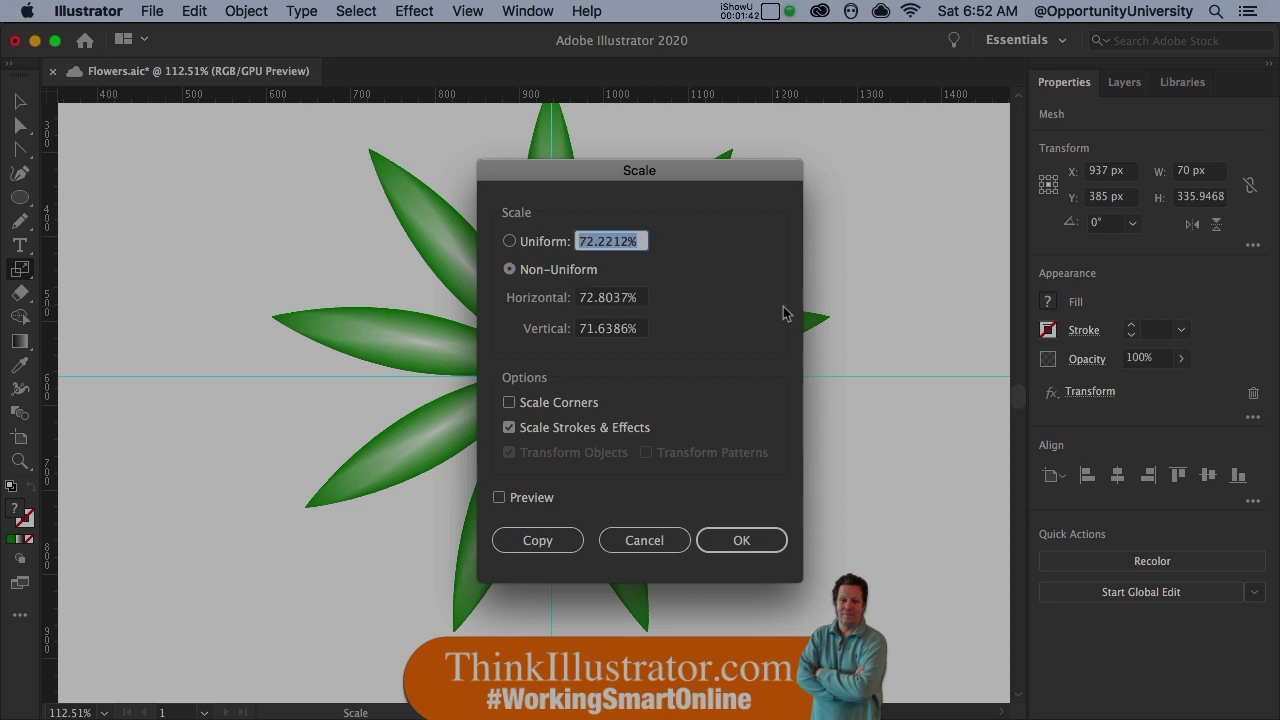
{"action": "type", "text": "55"}
{"action": "key", "text": "Return"}
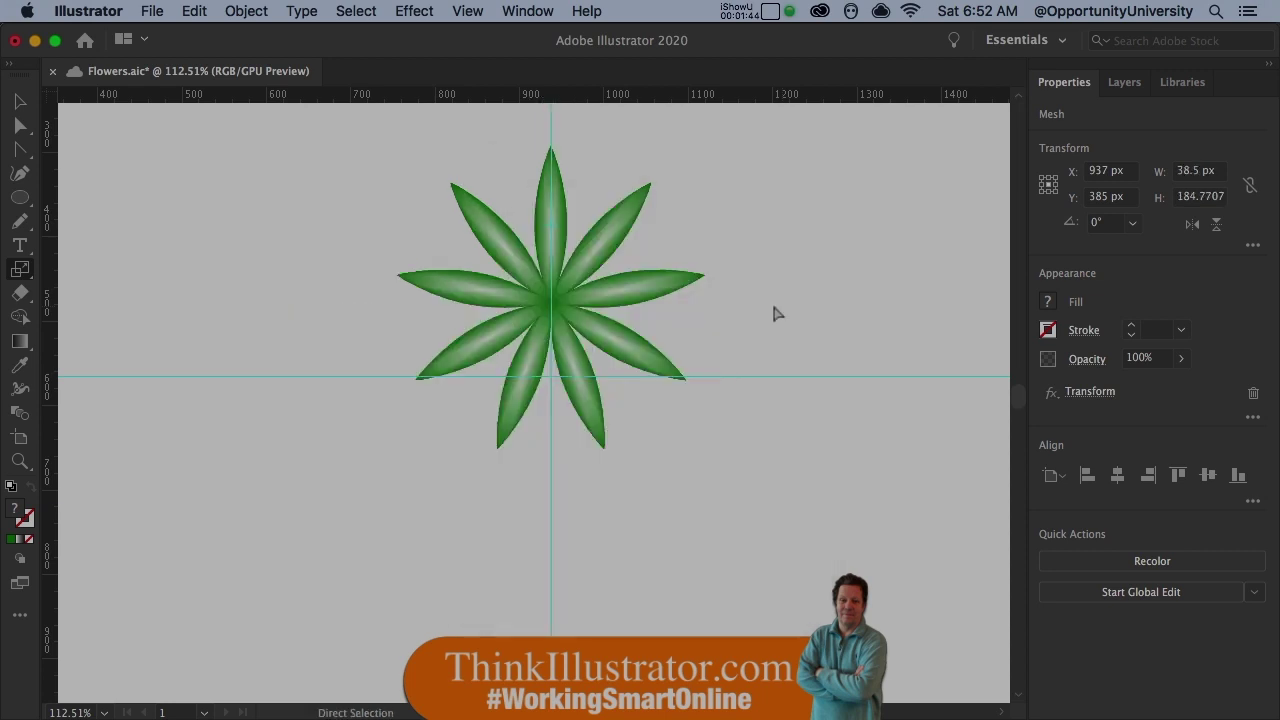
Move the flower to the left of the vertical guide and scale it uniformly by 55% again.
{"action": "left_click_drag", "start_coordinate": [550, 262], "coordinate": [338, 414]}
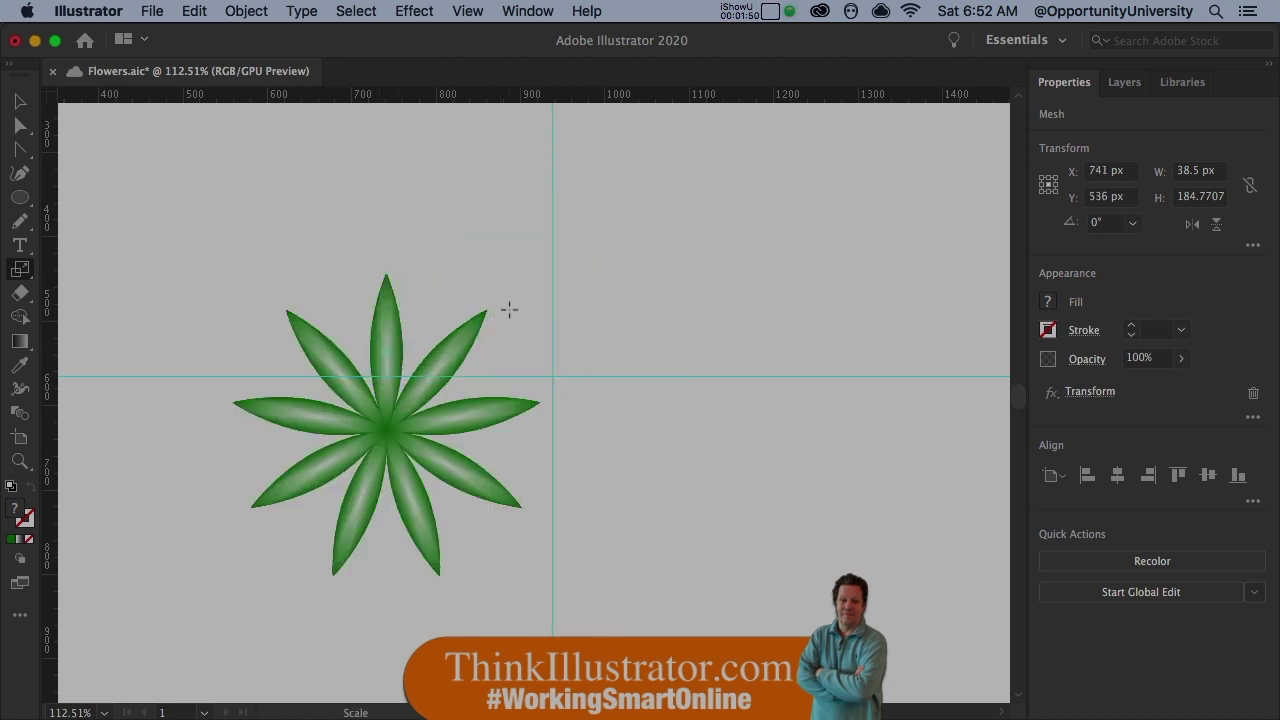
{"action": "left_click", "coordinate": [509, 310], "text": "alt"}
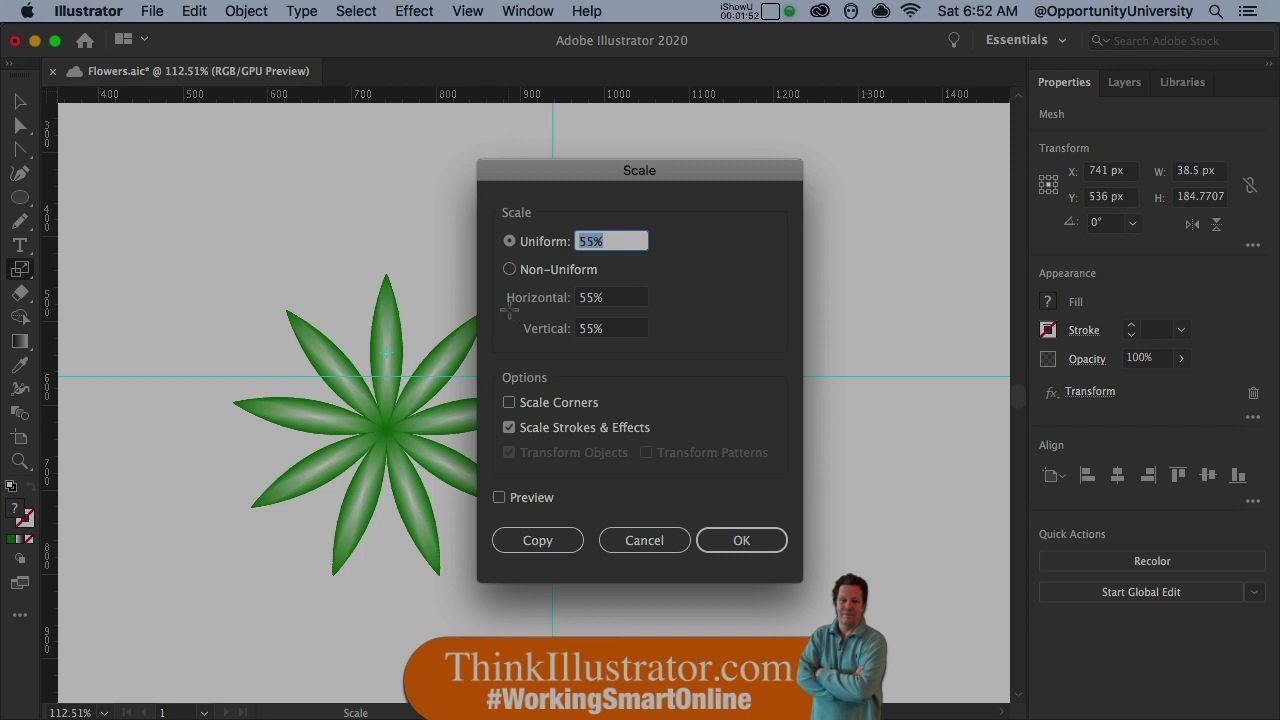
{"action": "key", "text": "Return"}
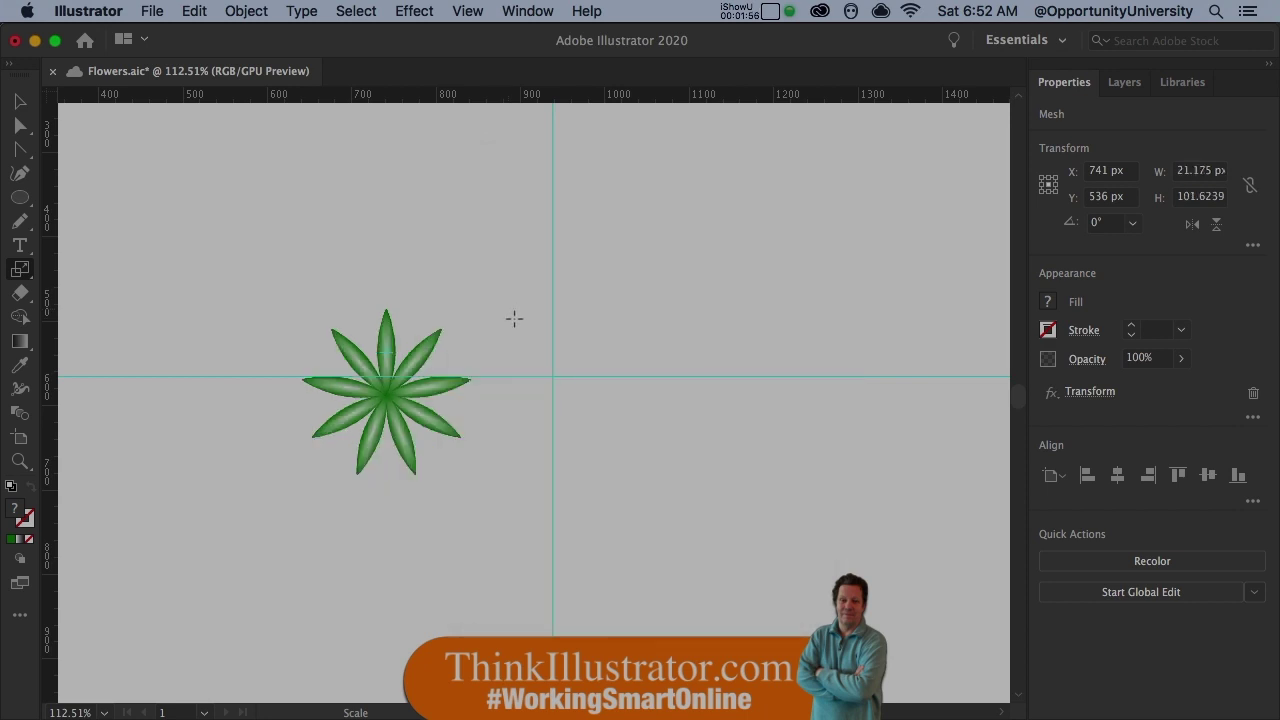
Create a copy of the flower rotated 45° clockwise around the intersection of the two guides.
{"action": "key", "text": "r"}
{"action": "left_click", "coordinate": [551, 377]}
{"action": "left_click_drag", "start_coordinate": [414, 391], "coordinate": [443, 316]}
{"action": "key", "text": "alt"}
{"action": "key", "text": "shift"}
{"action": "key", "text": "super+d"}
{"action": "key", "text": "super+d"}
{"action": "key", "text": "super+d"}
{"action": "key", "text": "super+d"}
{"action": "key", "text": "super+d"}
{"action": "key", "text": "super+d"}
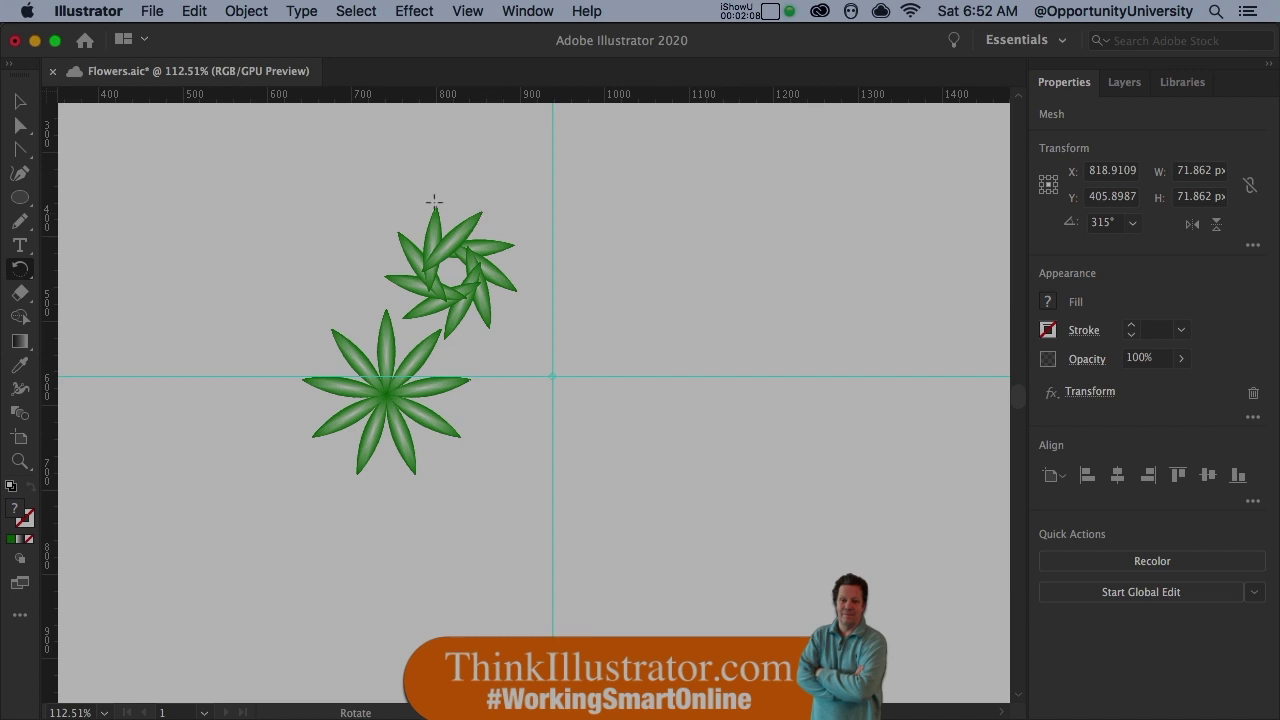
Repeat the rotated copy with Transform Again until eight flowers form a ring around the guides' intersection.
{"action": "left_click", "coordinate": [247, 11]}
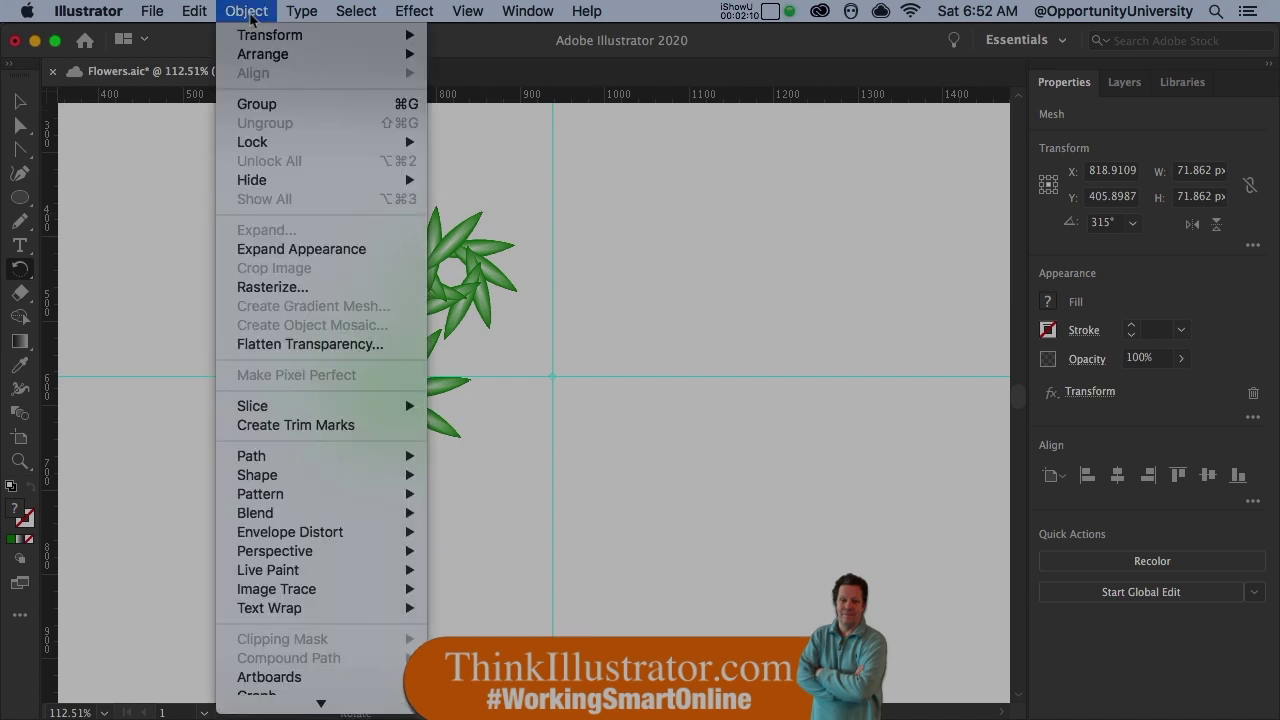
{"action": "mouse_move", "coordinate": [255, 36]}
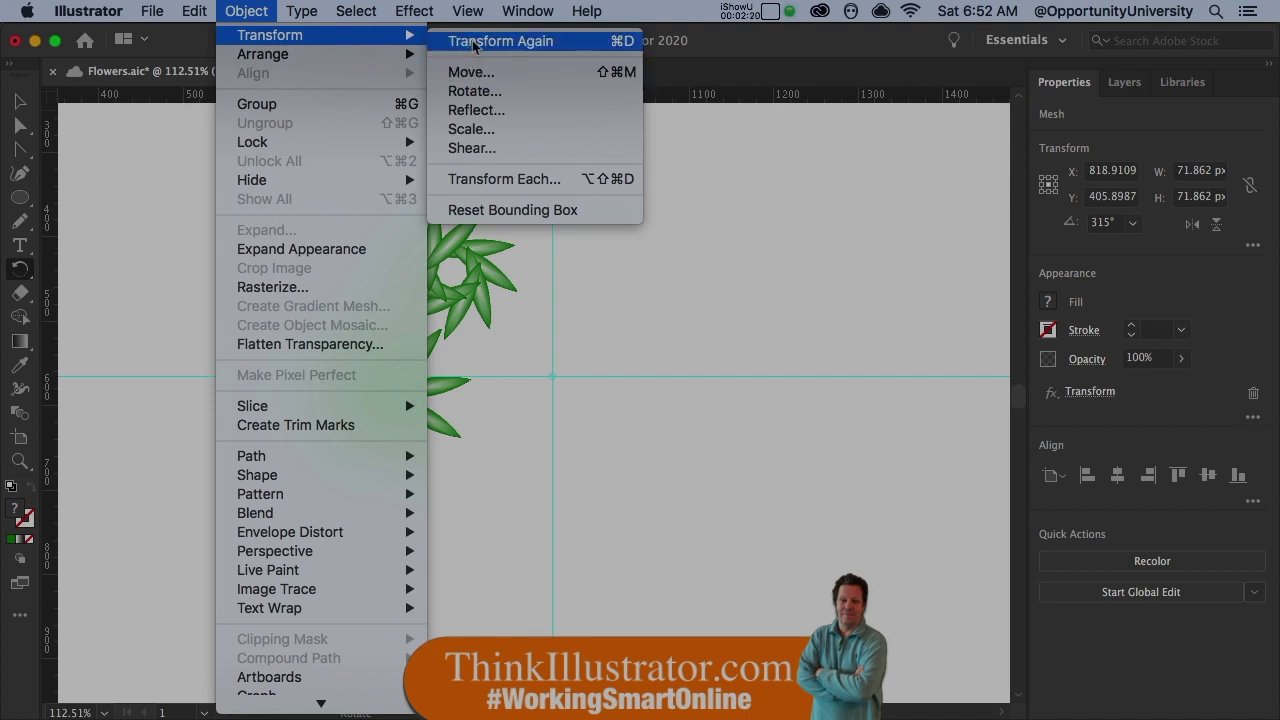
{"action": "left_click", "coordinate": [497, 42]}
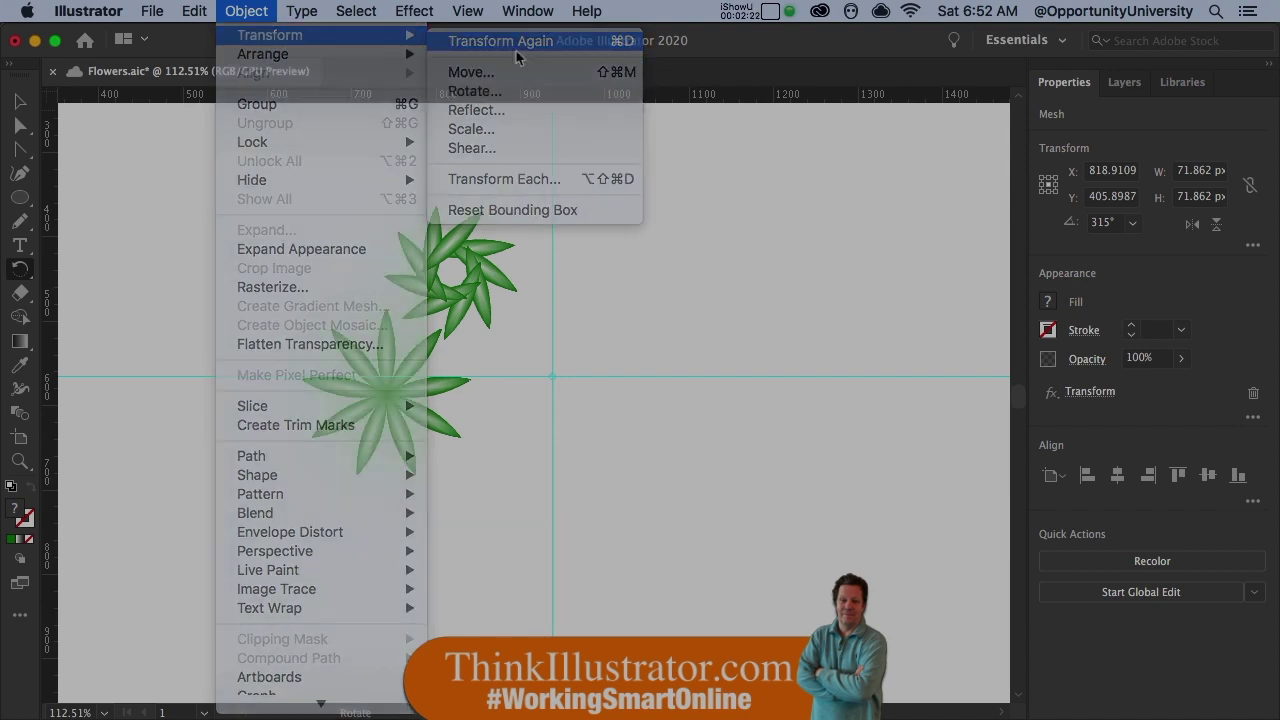
{"action": "key", "text": "super+d"}
{"action": "key", "text": "super+d"}
{"action": "key", "text": "super+d"}
{"action": "key", "text": "super+d"}
{"action": "key", "text": "super+d"}
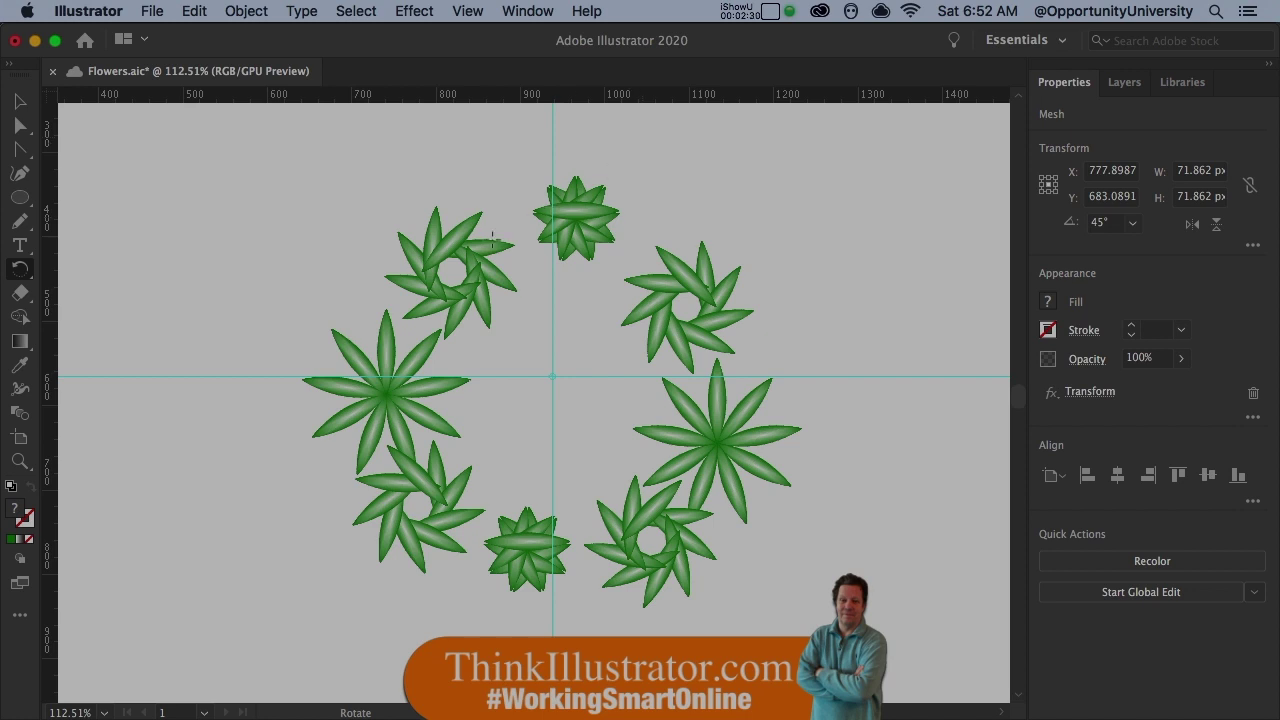
Recolour a single mesh point on the original petal of the first, leftmost flower to a more saturated green.
{"action": "left_click", "coordinate": [391, 356], "text": "super"}
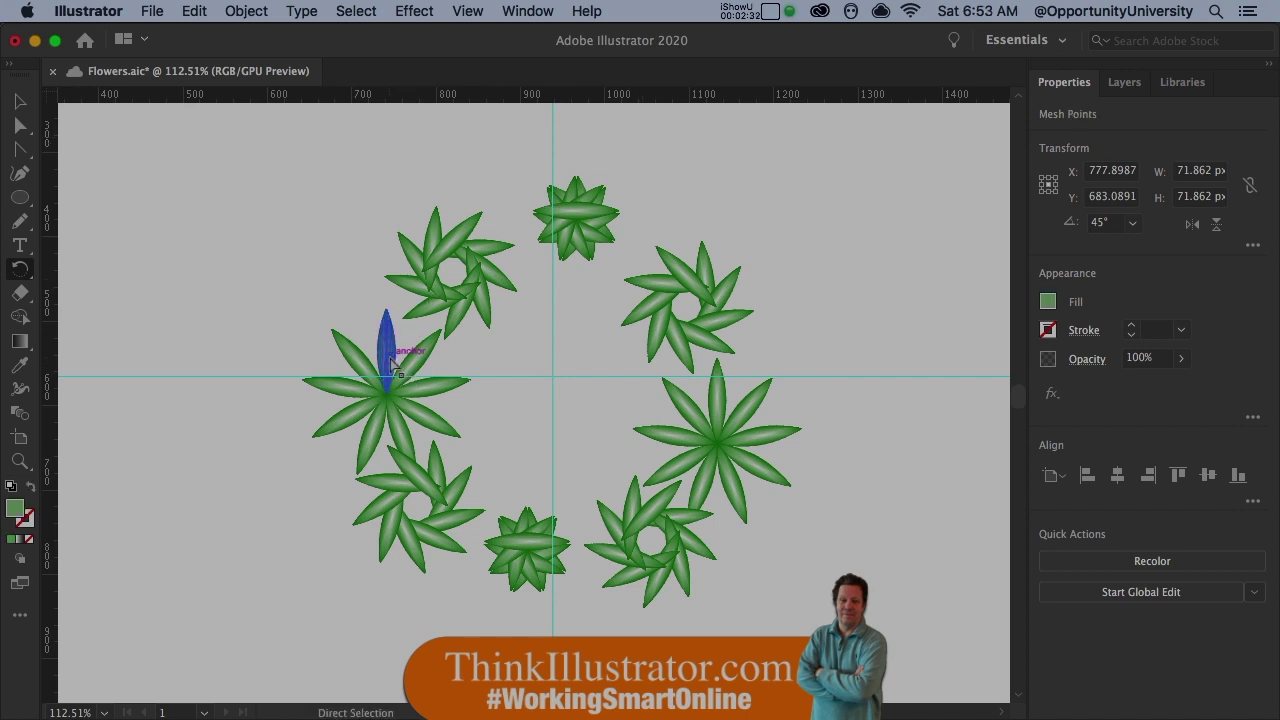
{"action": "double_click", "coordinate": [15, 508]}
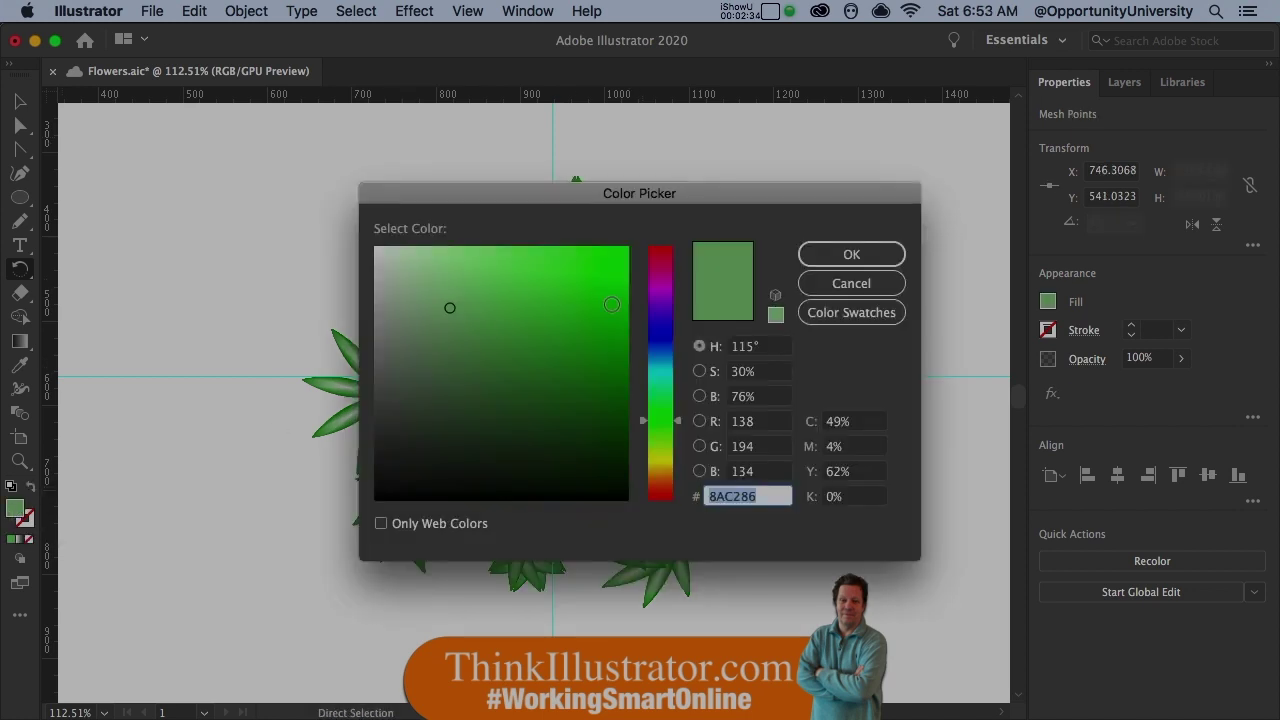
{"action": "left_click", "coordinate": [601, 315]}
{"action": "left_click", "coordinate": [851, 254]}
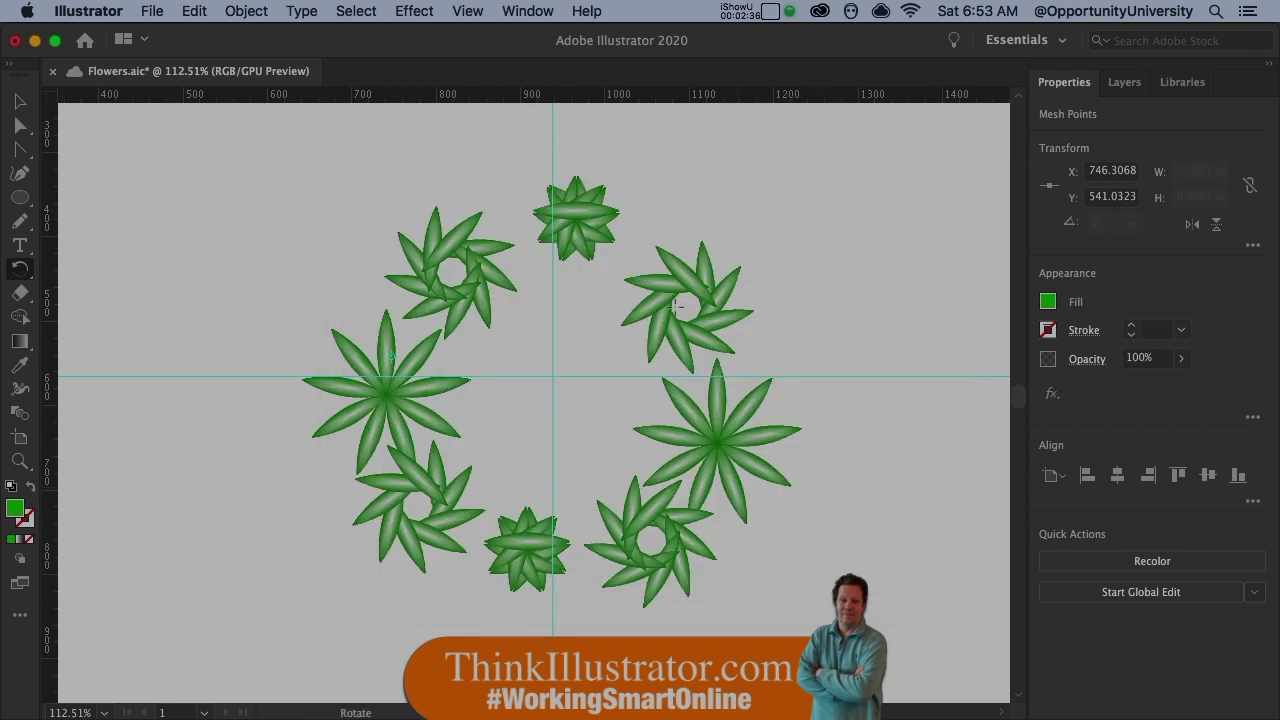
Undo the flat green fill on the ring of flowers and shift all their linked mesh colours to brown with Recolor Artwork.
{"action": "key", "text": "super"}
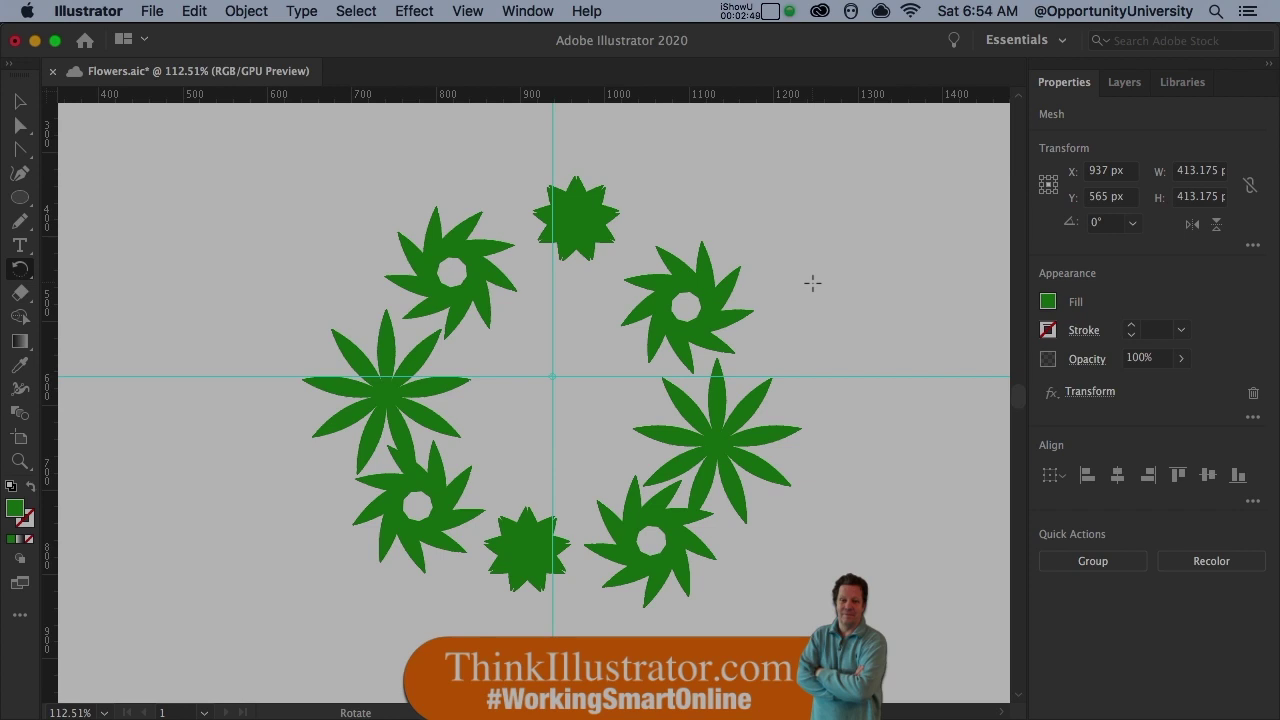
{"action": "key", "text": "super+z"}
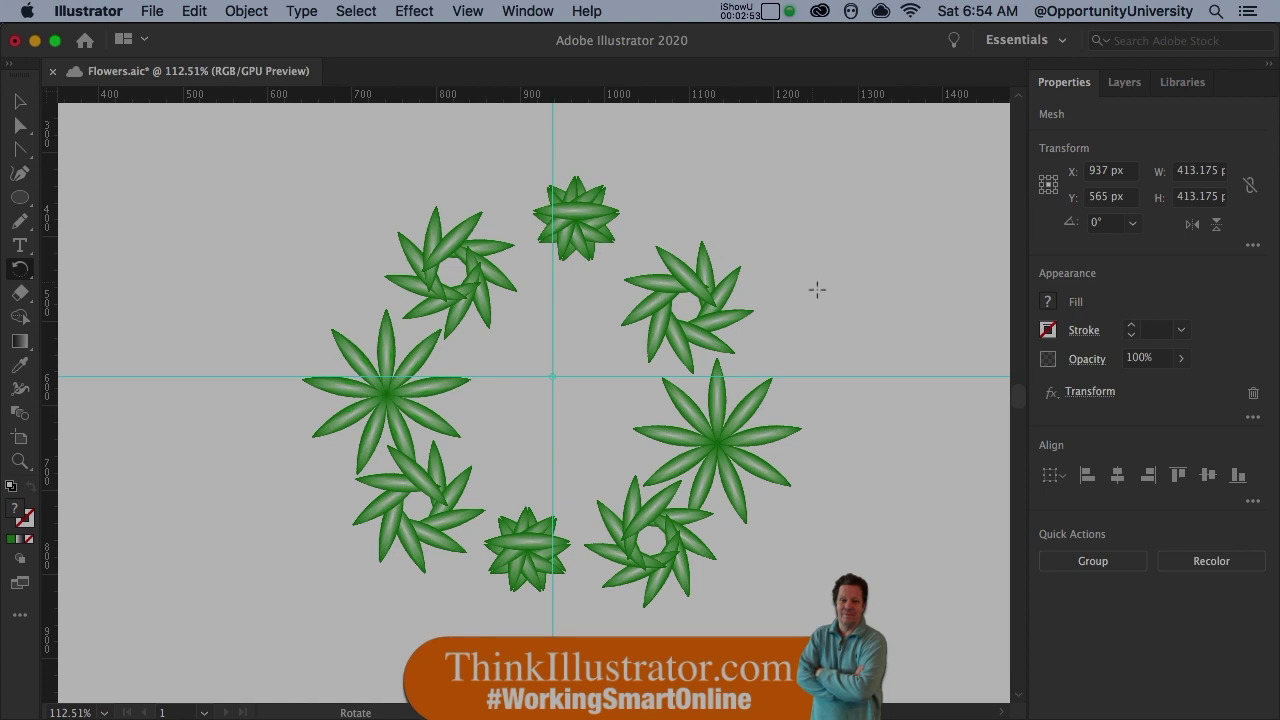
{"action": "left_click", "coordinate": [204, 12]}
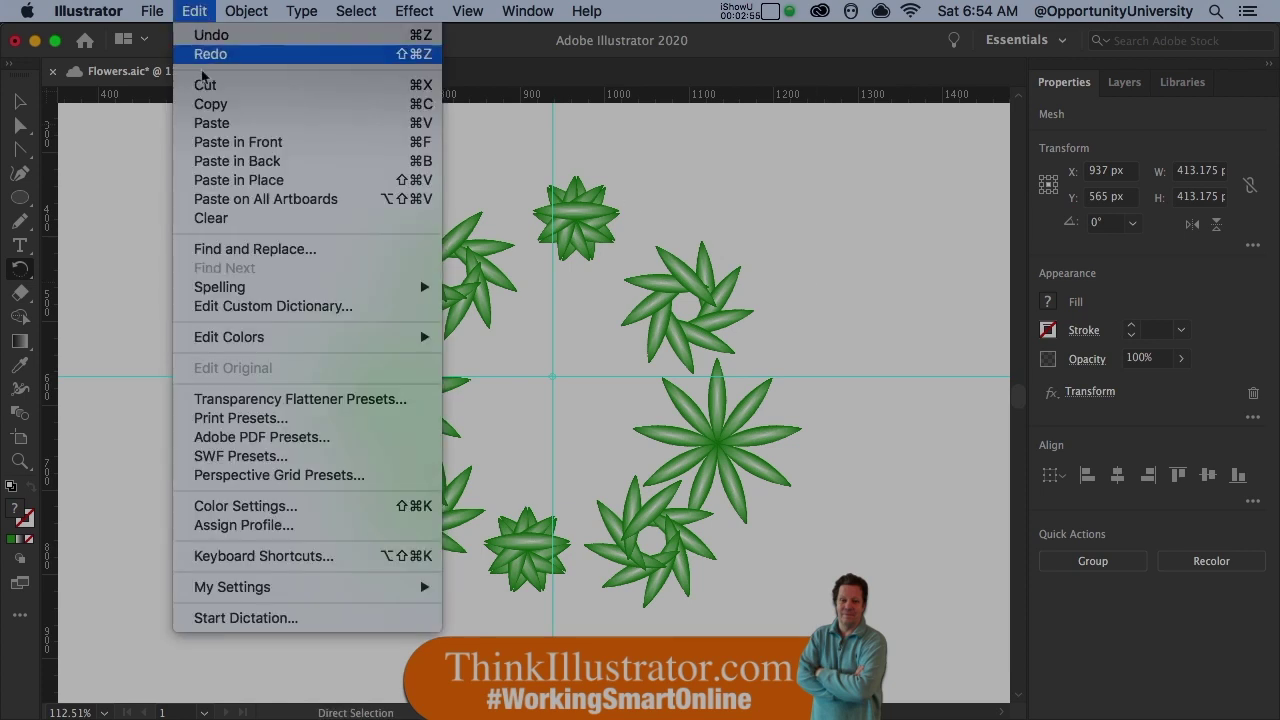
{"action": "mouse_move", "coordinate": [242, 343]}
{"action": "left_click", "coordinate": [503, 339]}
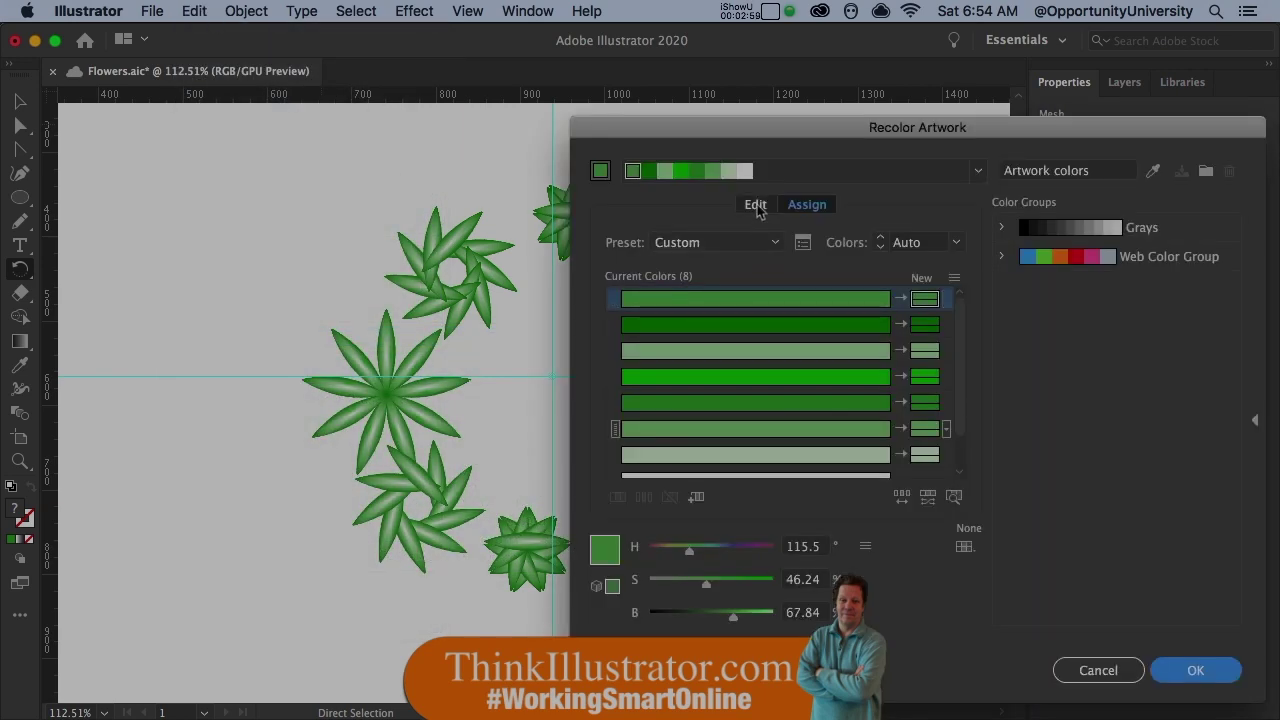
{"action": "left_click", "coordinate": [756, 205]}
{"action": "left_click_drag", "start_coordinate": [766, 134], "coordinate": [972, 137]}
{"action": "left_click", "coordinate": [1158, 500]}
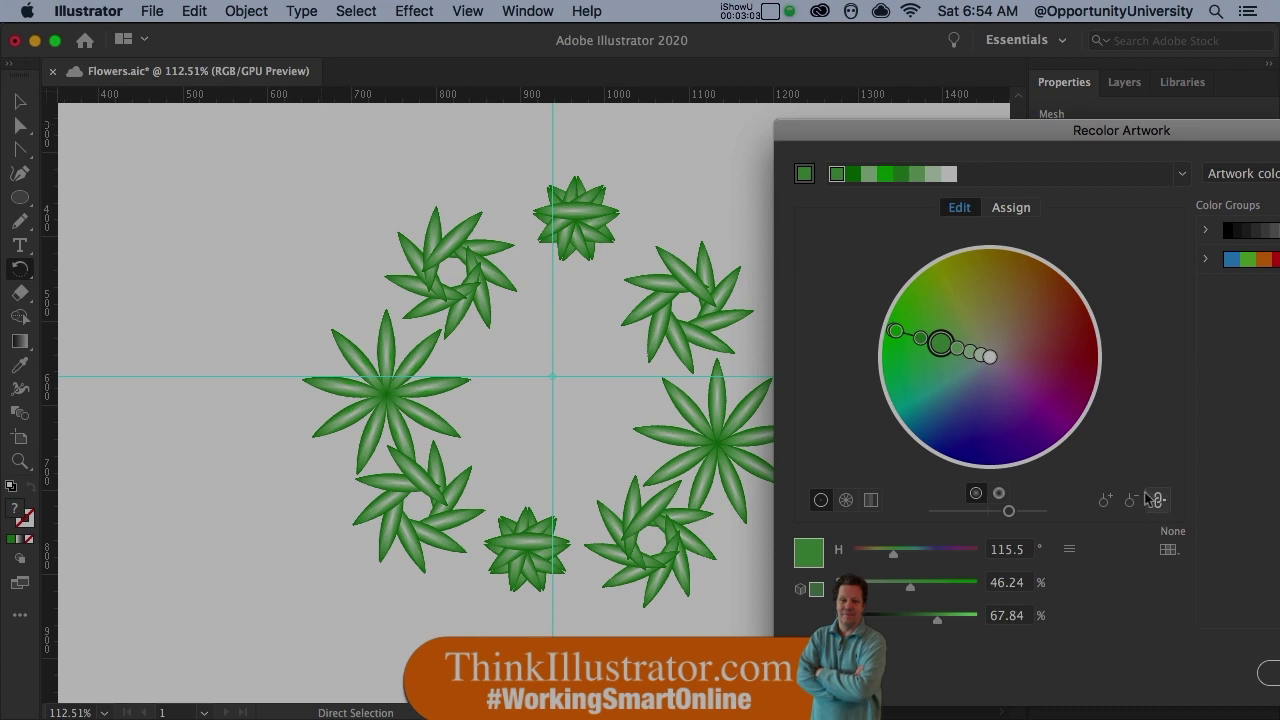
{"action": "mouse_move", "coordinate": [895, 332]}
{"action": "left_mouse_down"}
{"action": "mouse_move", "coordinate": [1001, 272]}
{"action": "mouse_move", "coordinate": [1038, 300]}
{"action": "left_mouse_up"}
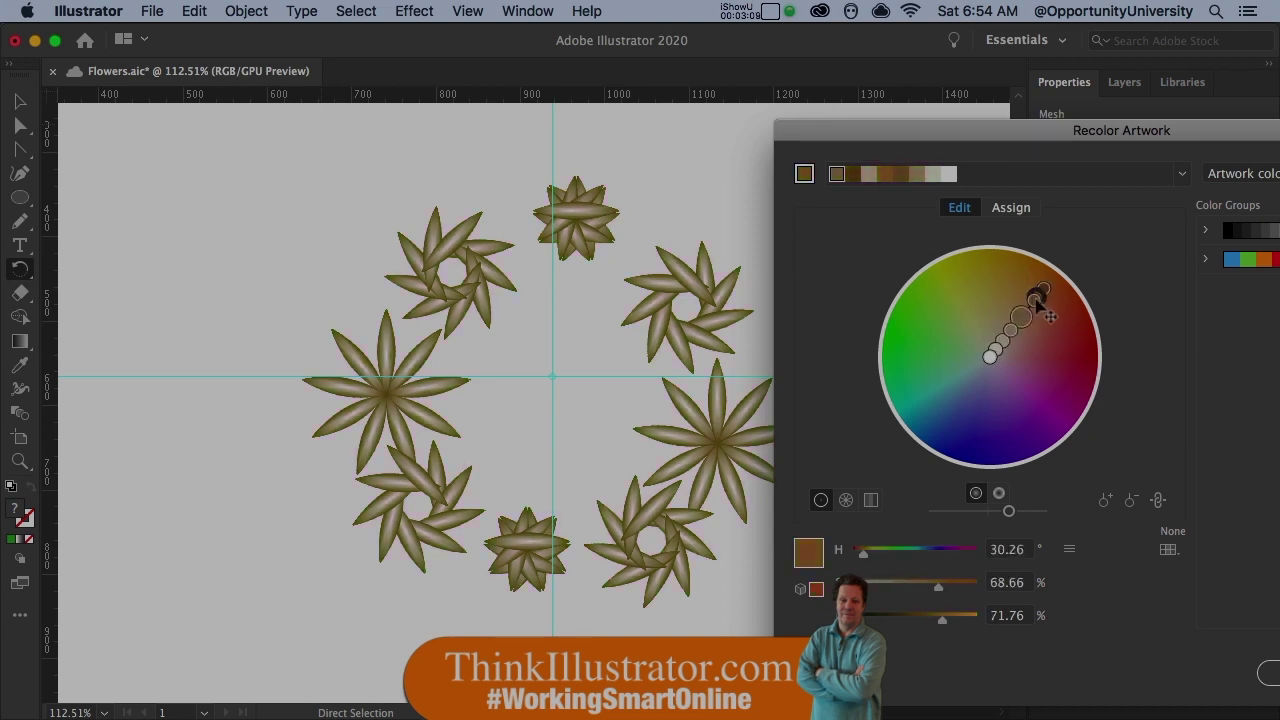
{"action": "key", "text": "Return"}
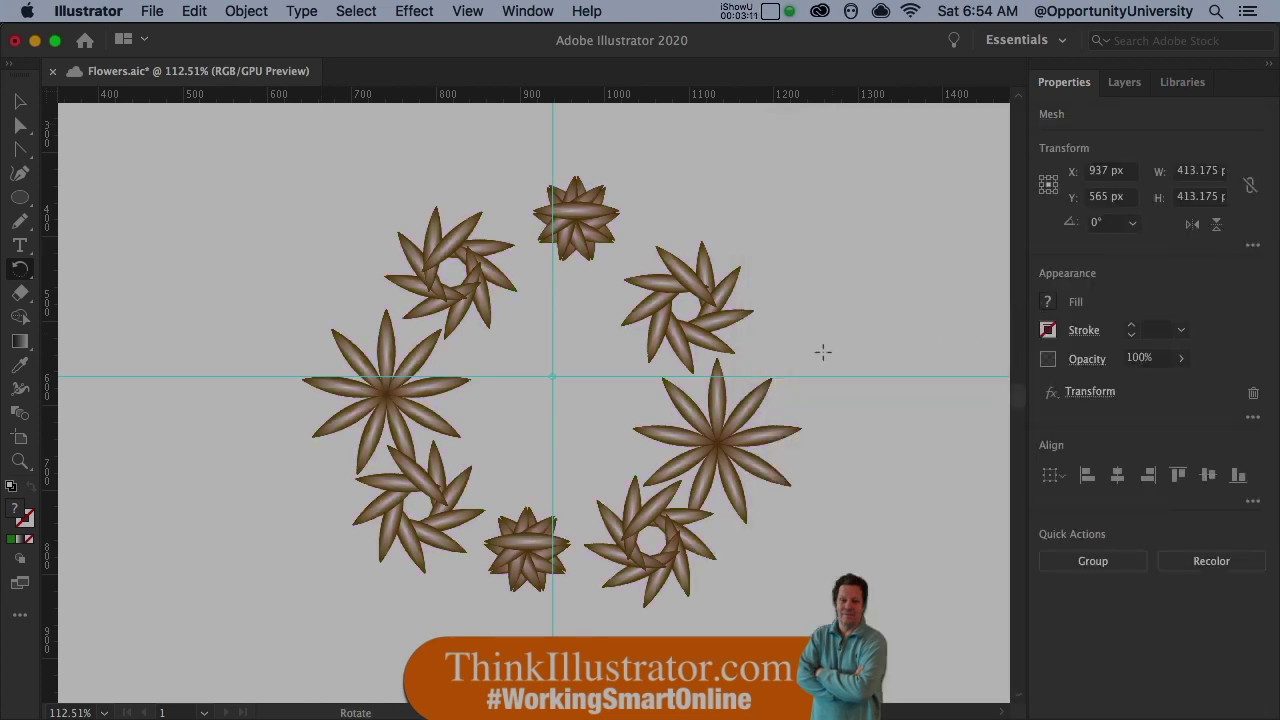
Undo the recolouring and the rotated copies until only the first flower is left, and save the document.
{"action": "key", "text": "super+z"}
{"action": "key", "text": "super+z"}
{"action": "key", "text": "super+z"}
{"action": "key", "text": "super+z"}
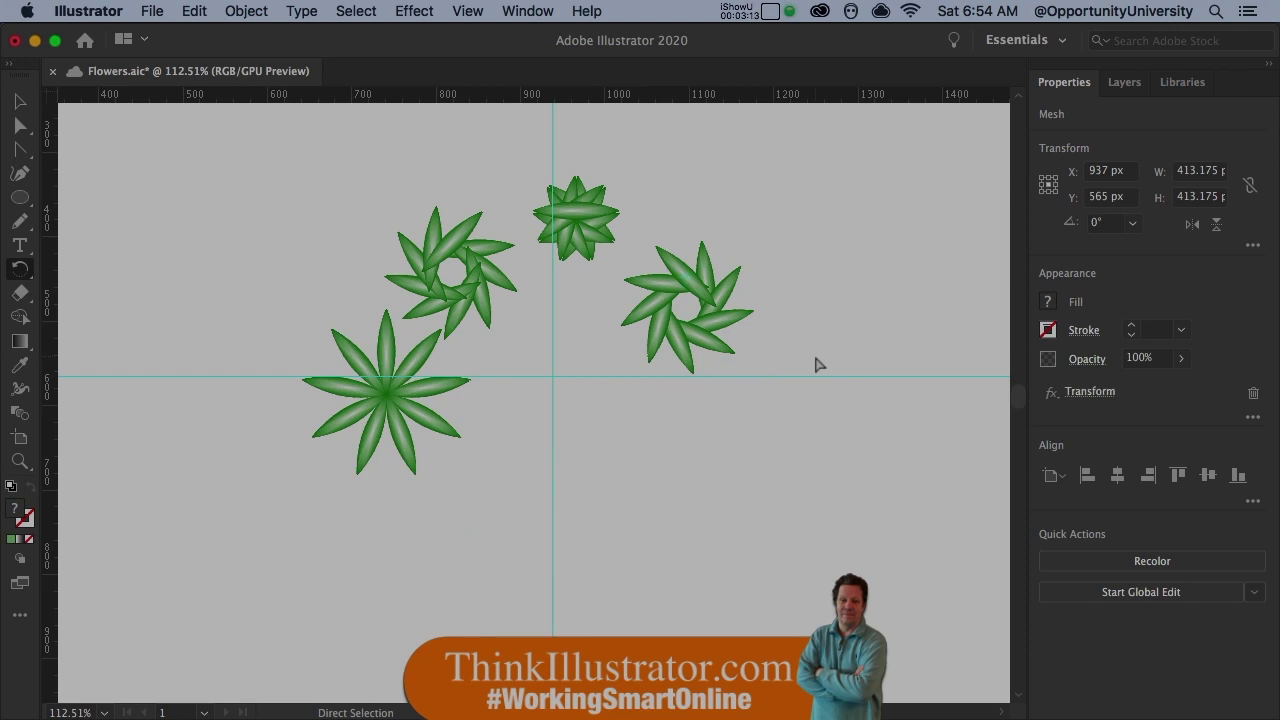
{"action": "key", "text": "super+z"}
{"action": "key", "text": "super+z"}
{"action": "key", "text": "super+z"}
{"action": "key", "text": "super+z"}
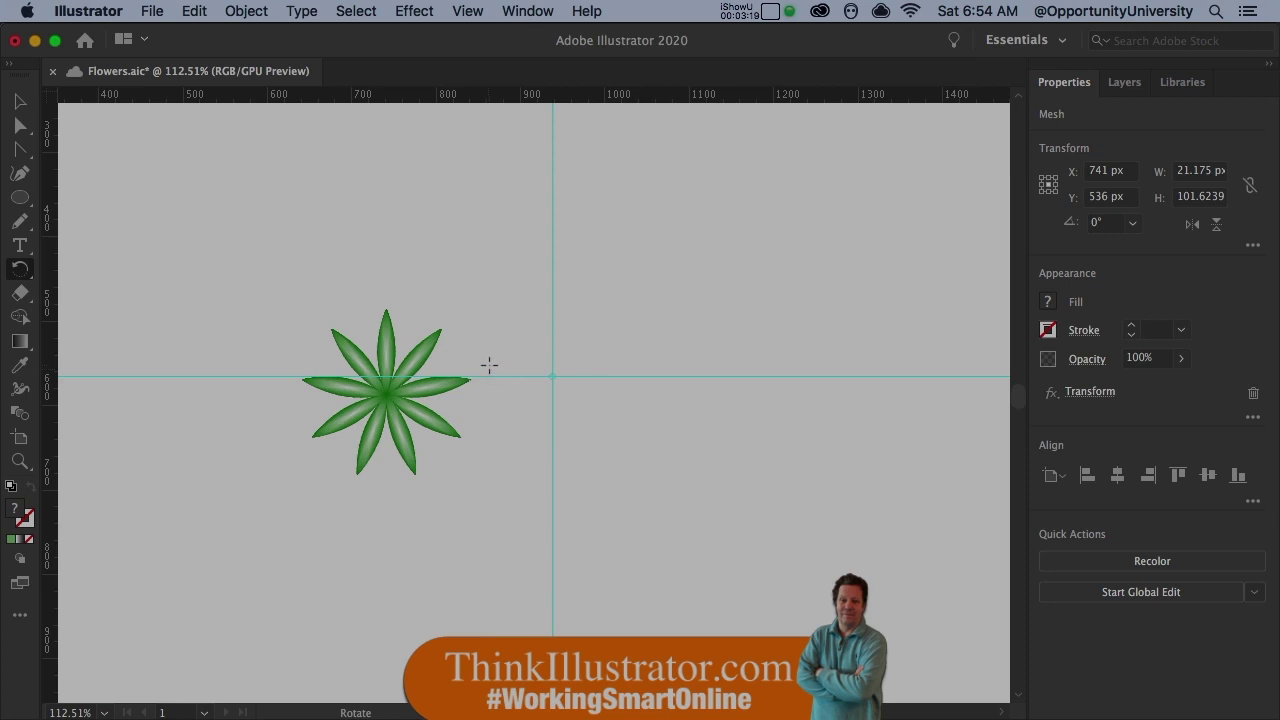
{"action": "key", "text": "super+s"}
Select separate rows of mesh points across the flower's original upright petal and hide the selection edges.
{"action": "key", "text": "z"}
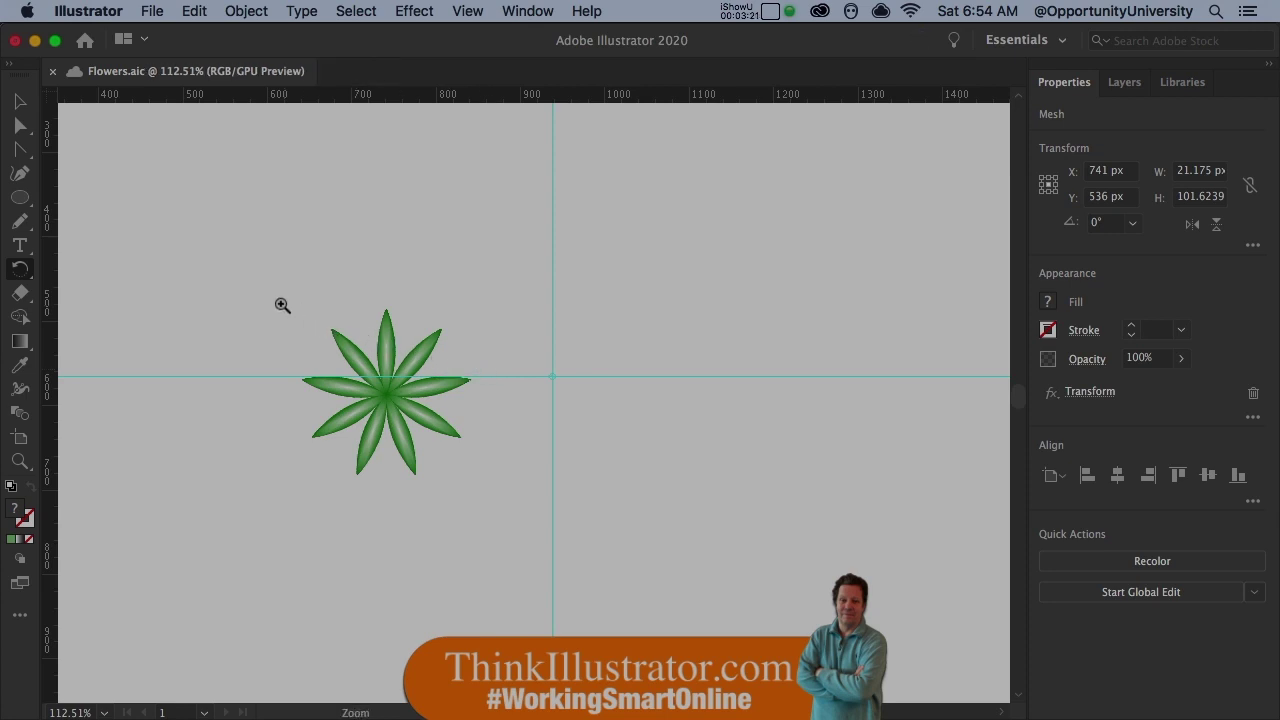
{"action": "left_click_drag", "start_coordinate": [280, 306], "coordinate": [451, 414]}
{"action": "key", "text": "space"}
{"action": "left_click_drag", "start_coordinate": [594, 506], "coordinate": [447, 237]}
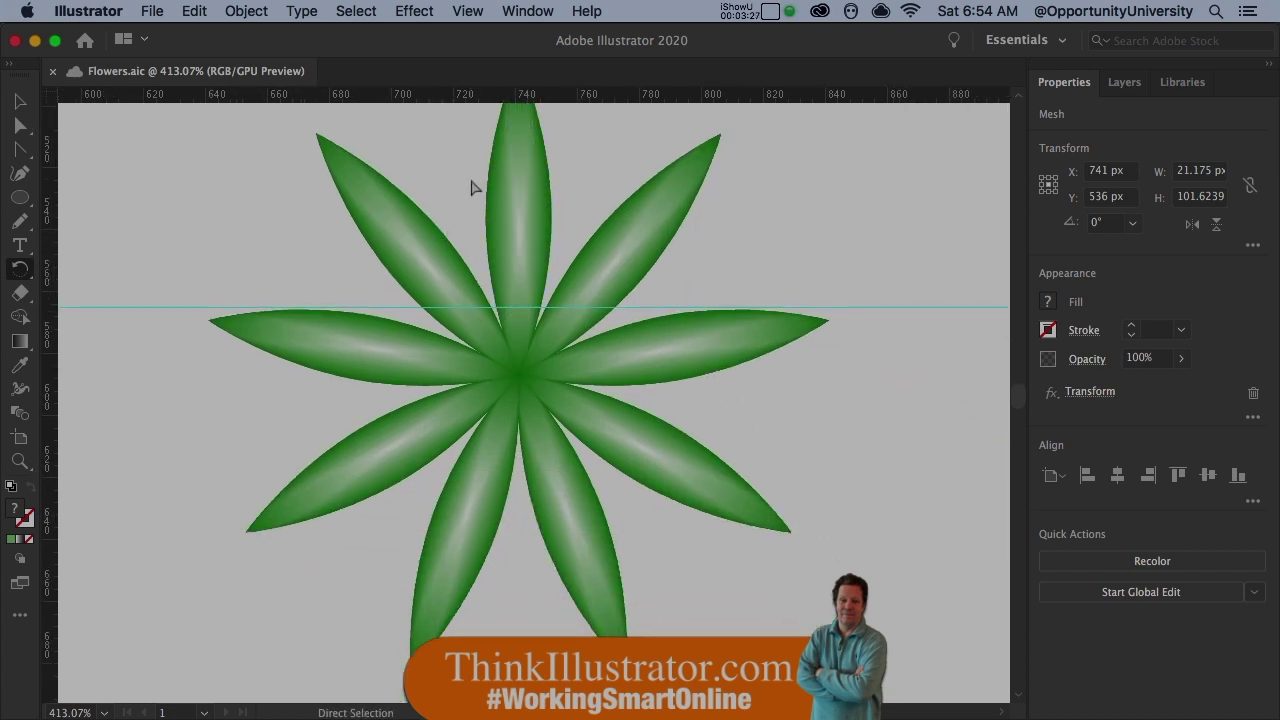
{"action": "key", "text": "r"}
{"action": "key", "text": "super"}
{"action": "key", "text": "super"}
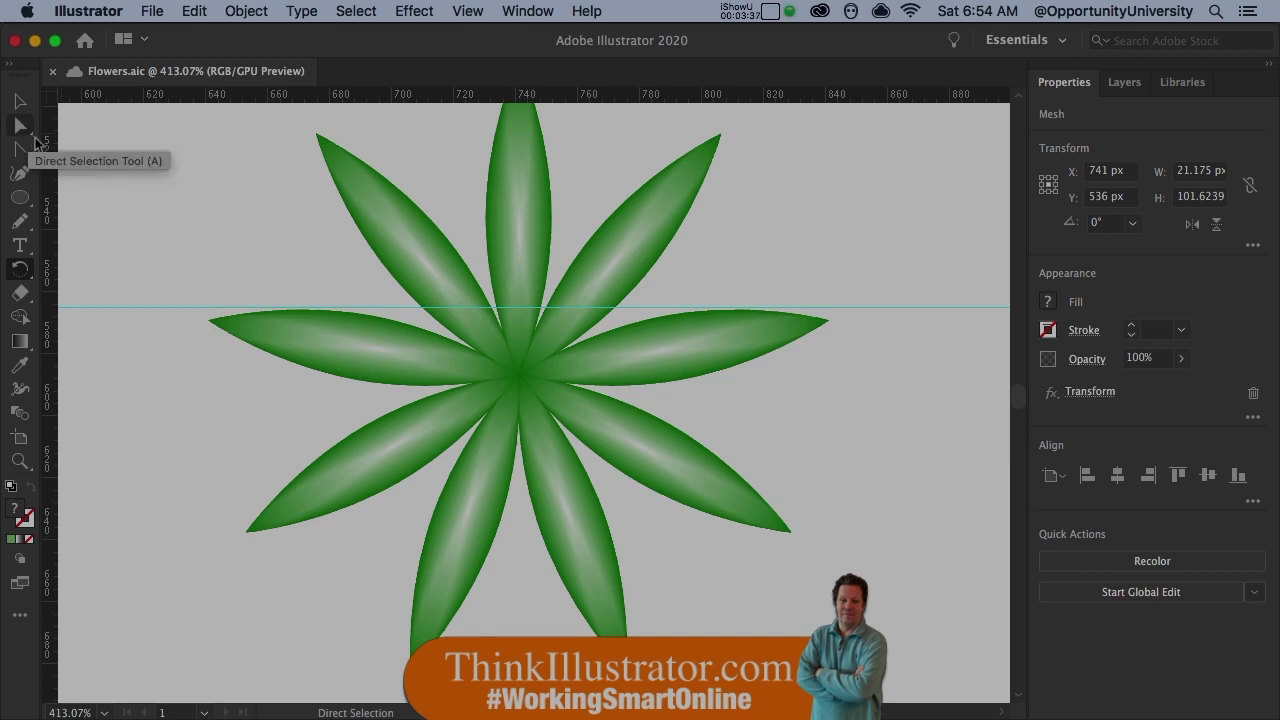
{"action": "left_click", "coordinate": [21, 203]}
{"action": "left_click", "coordinate": [22, 247]}
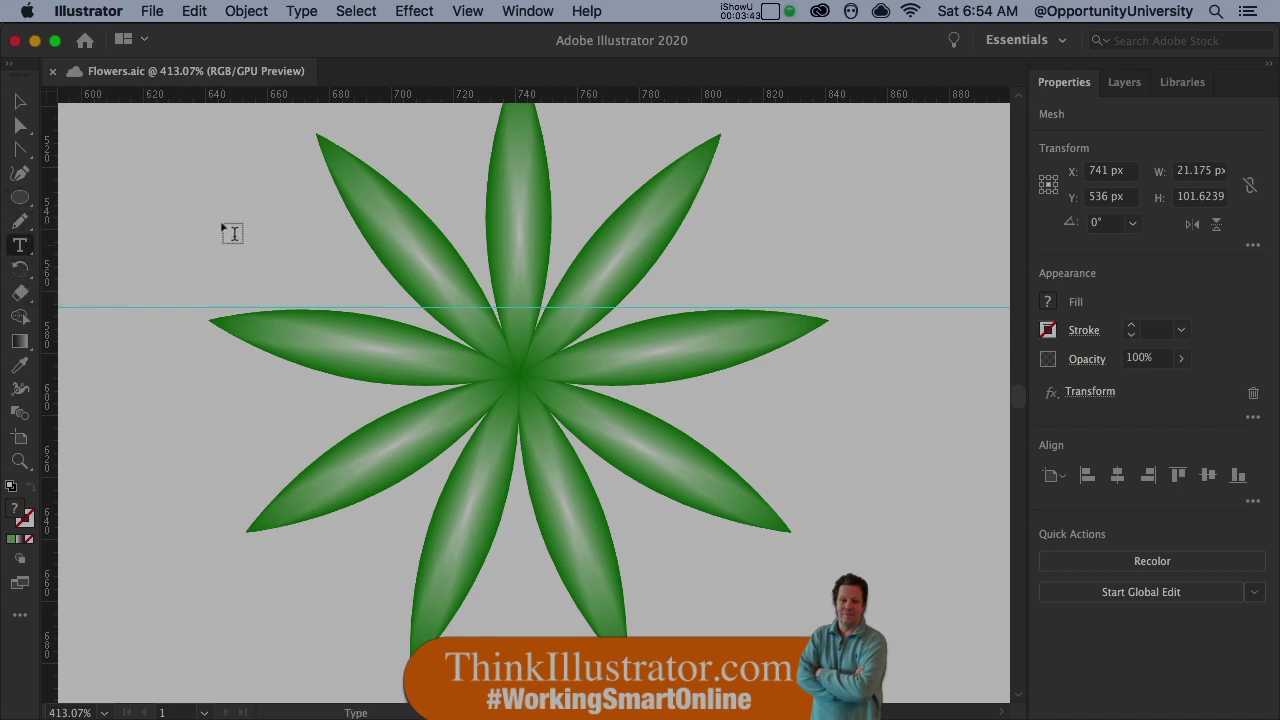
{"action": "key", "text": "super"}
{"action": "scroll", "coordinate": [491, 237], "scroll_direction": "up", "scroll_amount": 3}
{"action": "left_click", "coordinate": [490, 310], "text": "super"}
{"action": "key", "text": "super+h"}
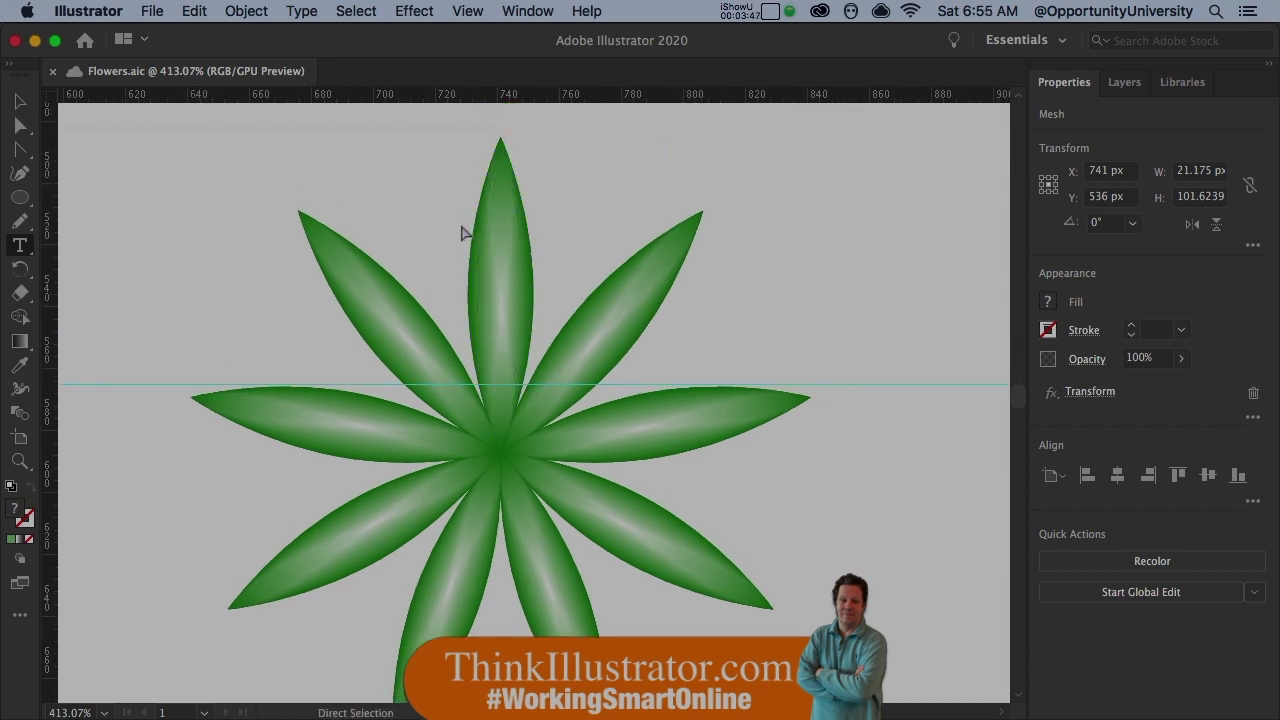
{"action": "left_click_drag", "start_coordinate": [461, 226], "coordinate": [553, 257]}
{"action": "key", "text": "super+h"}
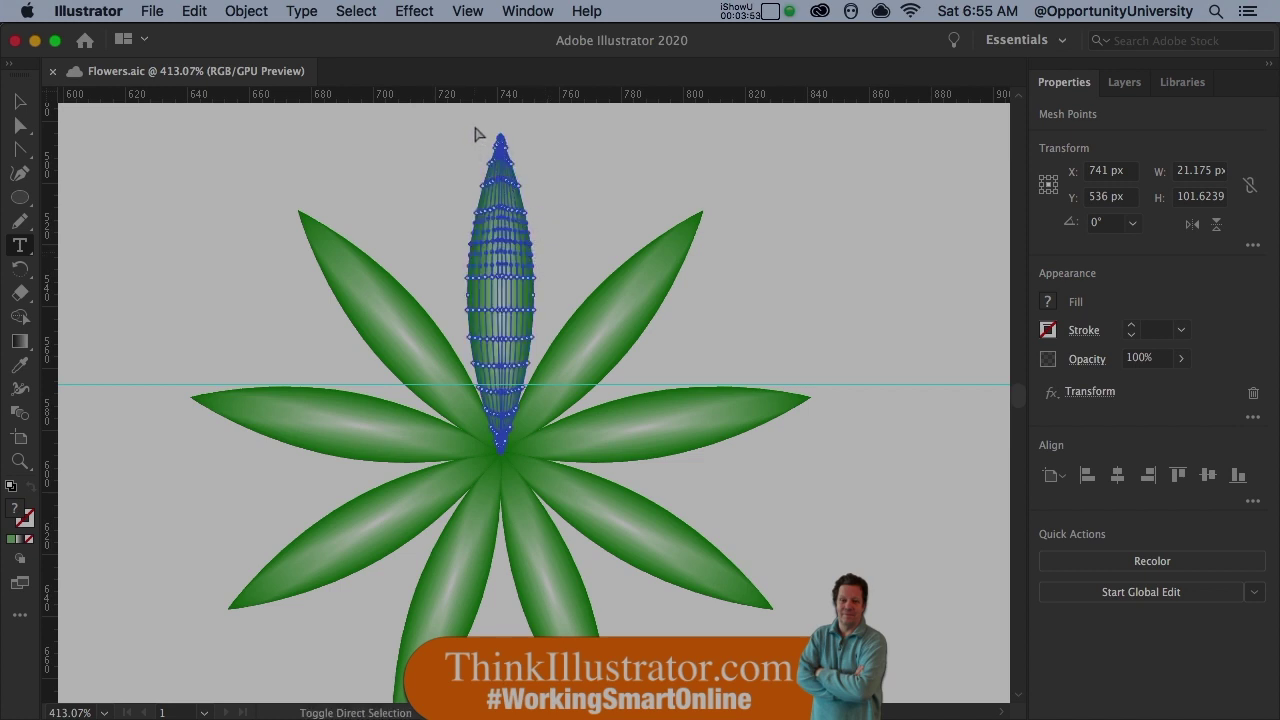
{"action": "left_click_drag", "start_coordinate": [474, 121], "coordinate": [496, 136]}
{"action": "left_click", "coordinate": [549, 308], "text": "super"}
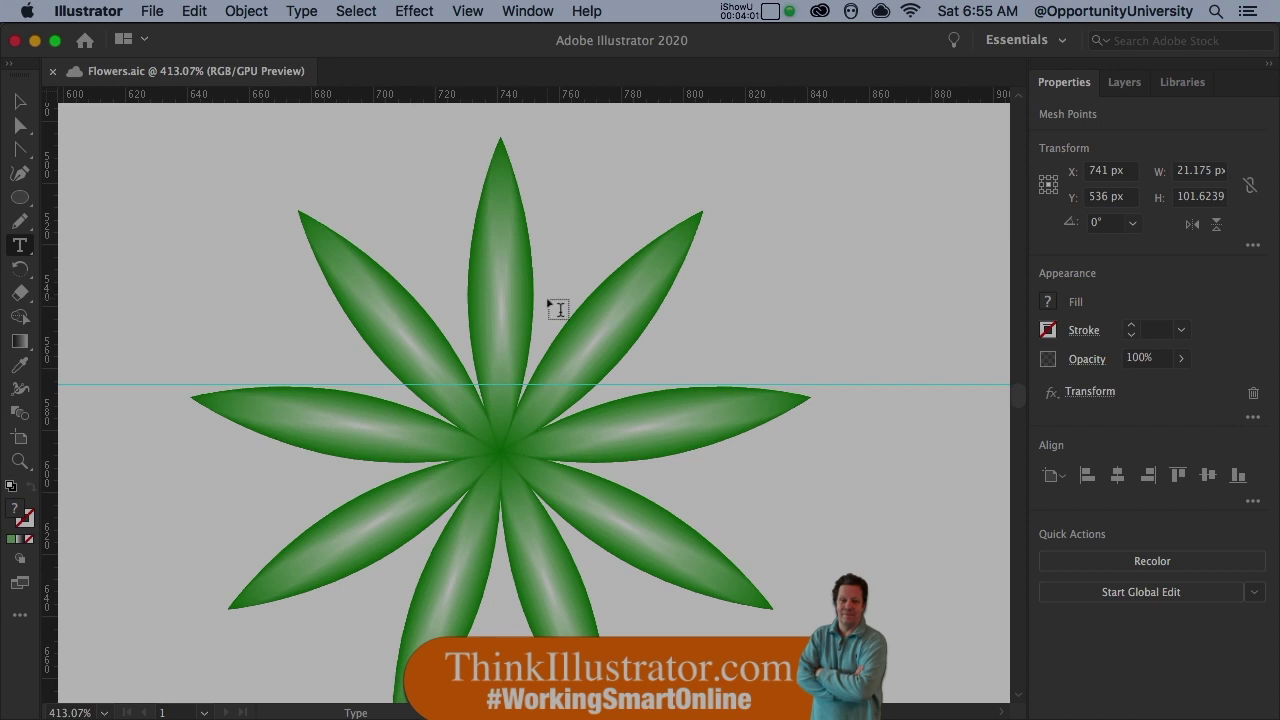
Scale the selected mesh points non-uniformly by 120% horizontally and 100% vertically, and repeat the scaling once with Transform Again.
{"action": "key", "text": "s"}
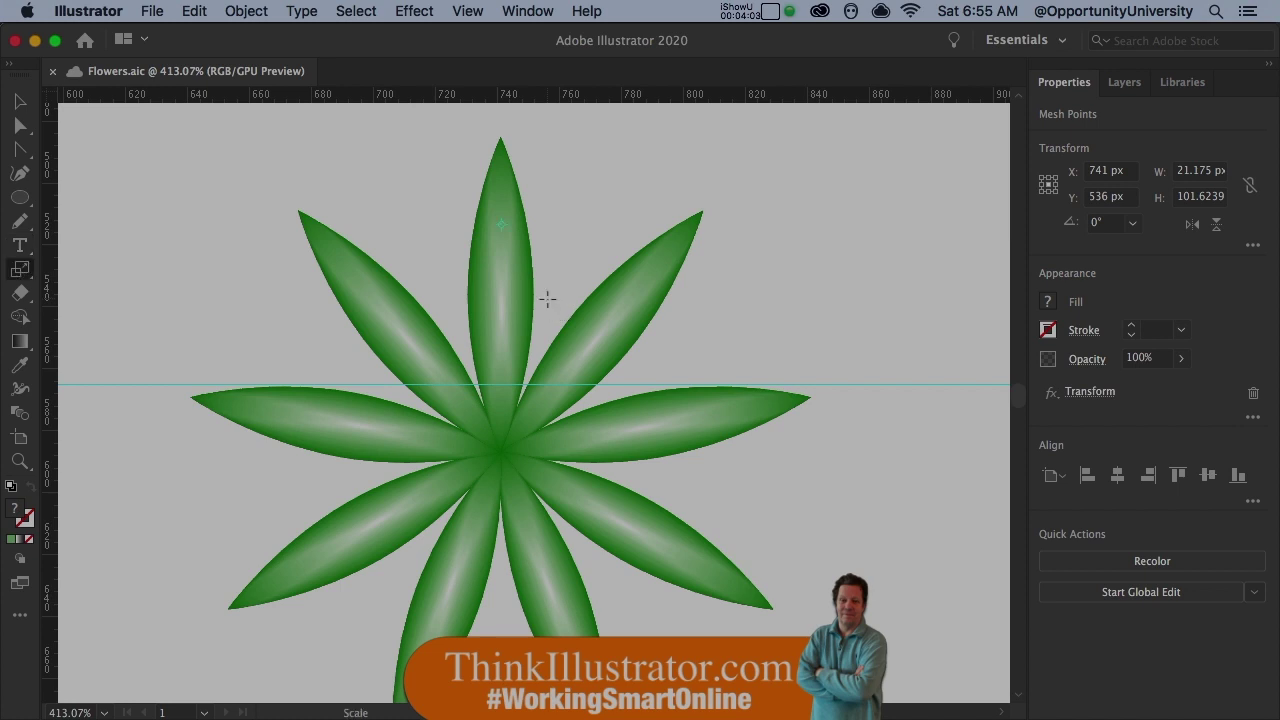
{"action": "key", "text": "Return"}
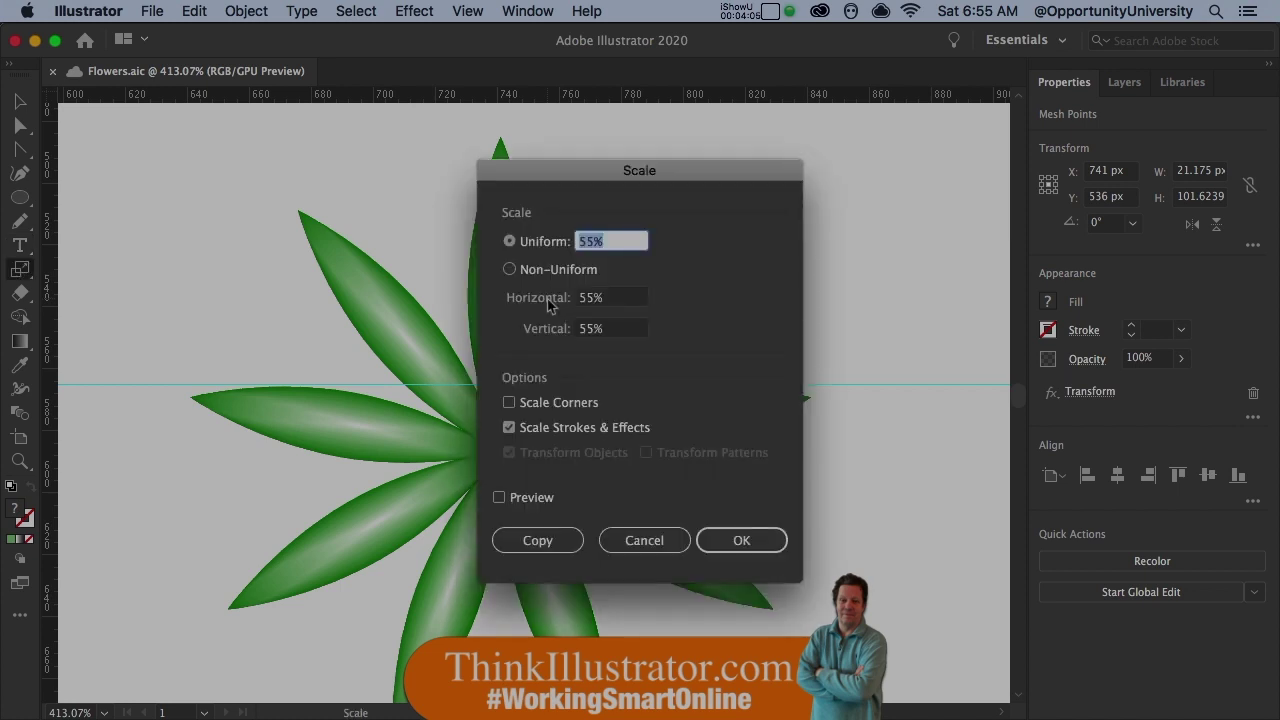
{"action": "key", "text": "Tab"}
{"action": "key", "text": "Tab"}
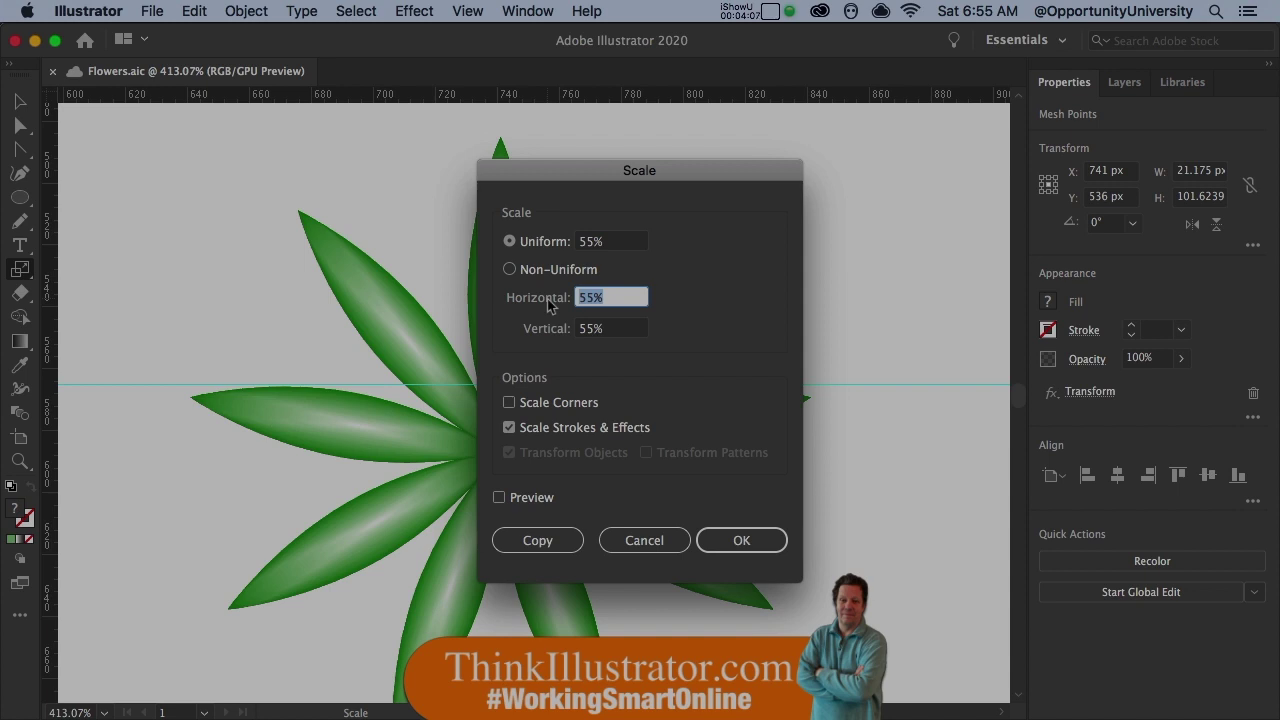
{"action": "type", "text": "120"}
{"action": "key", "text": "Tab"}
{"action": "type", "text": "10"}
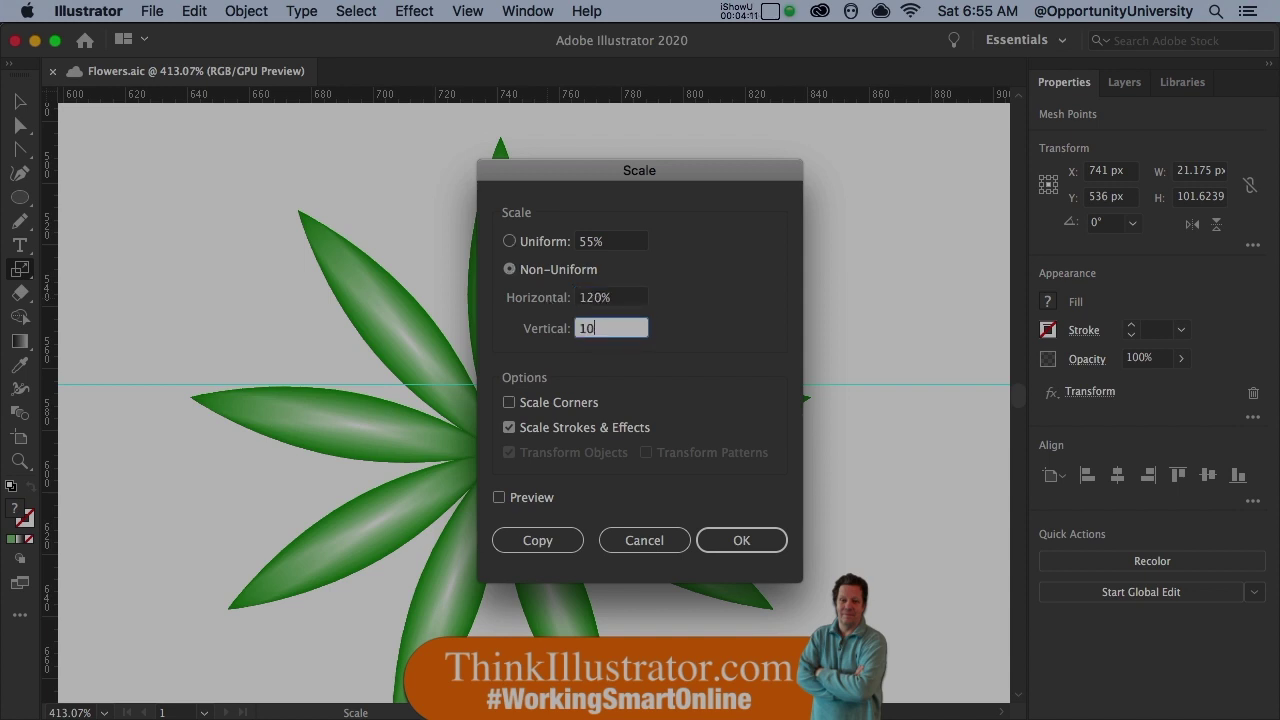
{"action": "type", "text": "0"}
{"action": "key", "text": "Return"}
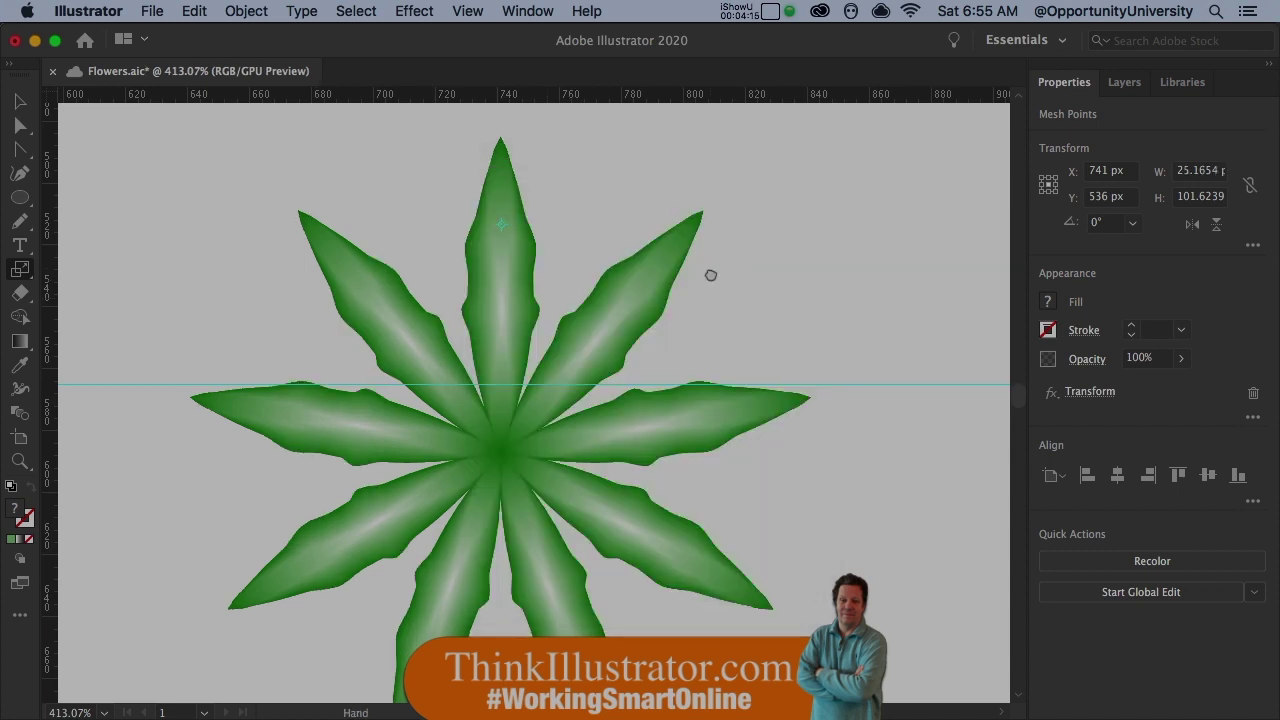
{"action": "left_click_drag", "start_coordinate": [711, 274], "coordinate": [708, 231]}
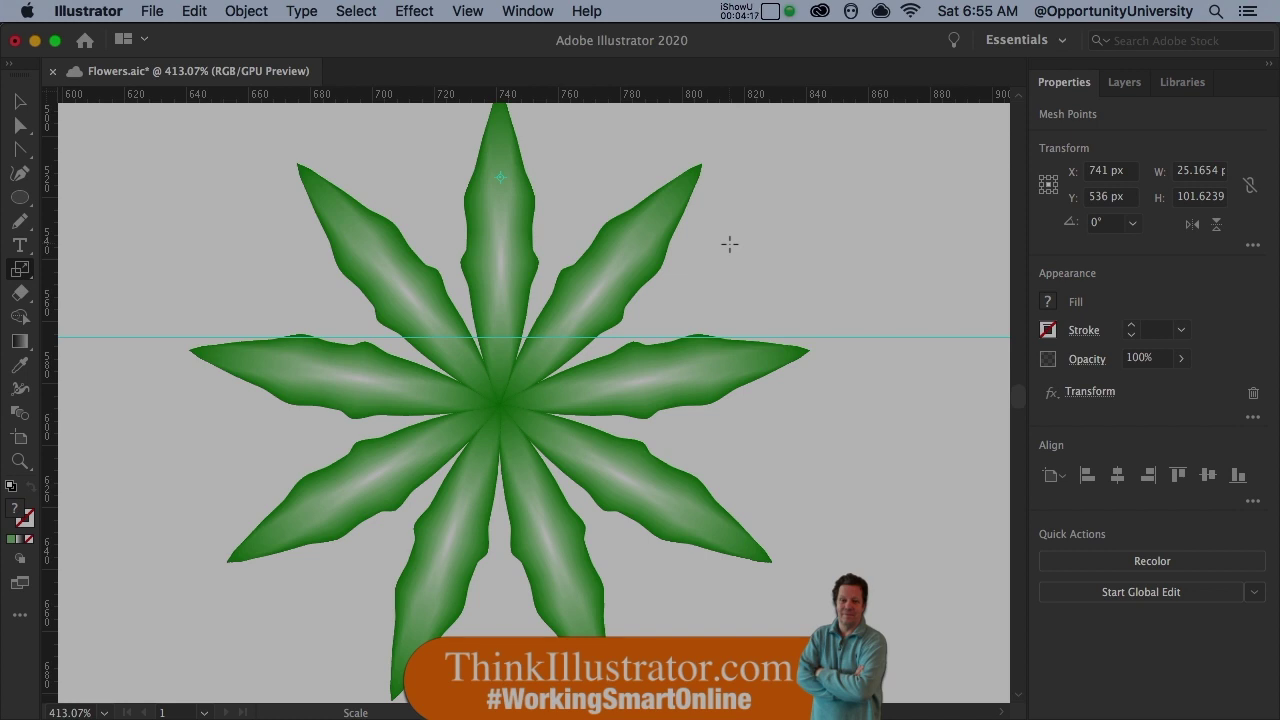
{"action": "key", "text": "super+d"}
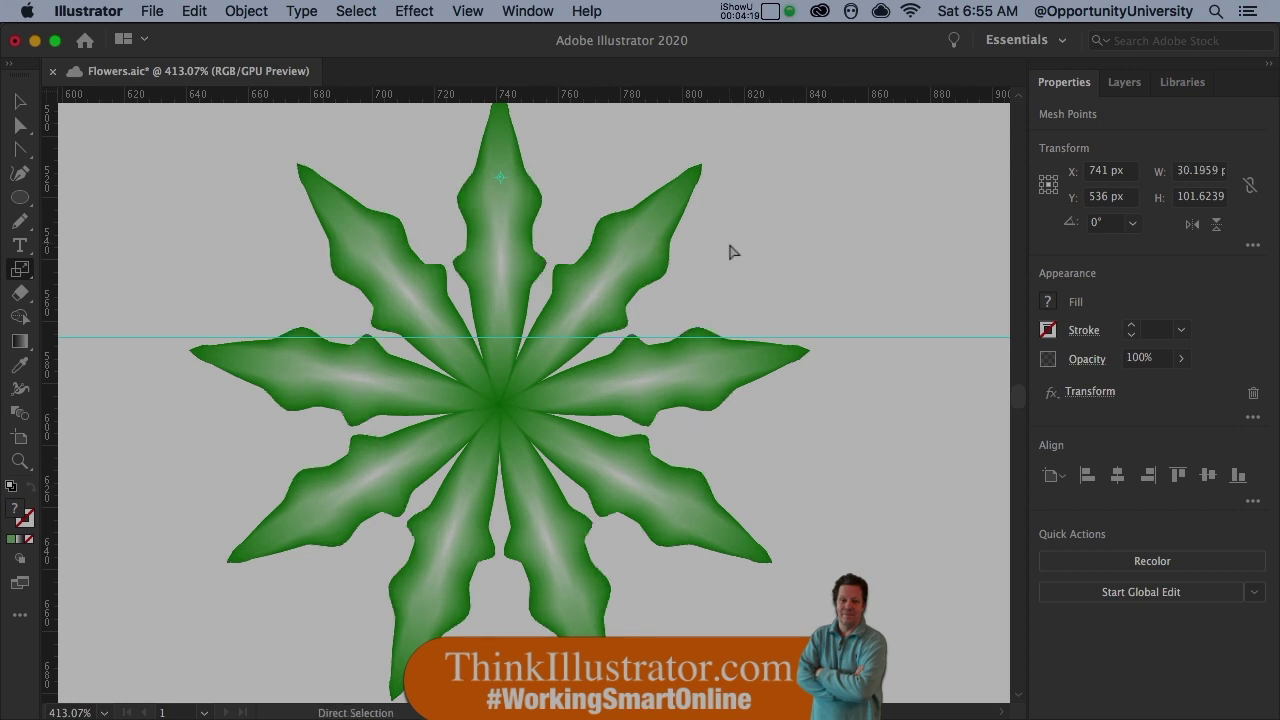